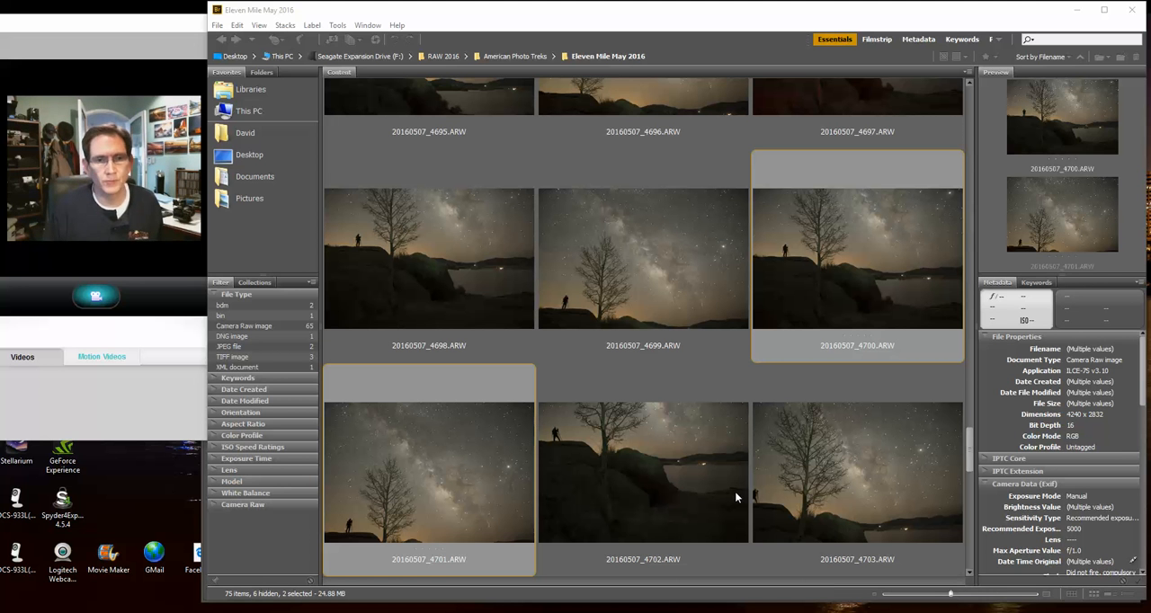
Open photos 20160507_4700.ARW and 20160507_4701.ARW together in Camera Raw
key(Num_Lock)
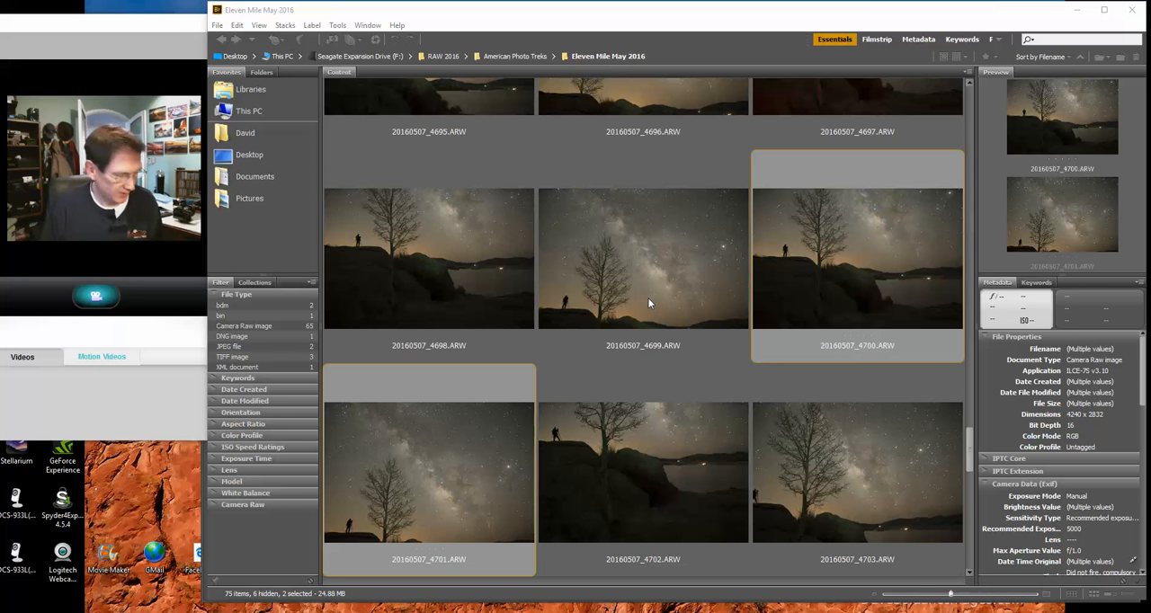
click(453, 432)
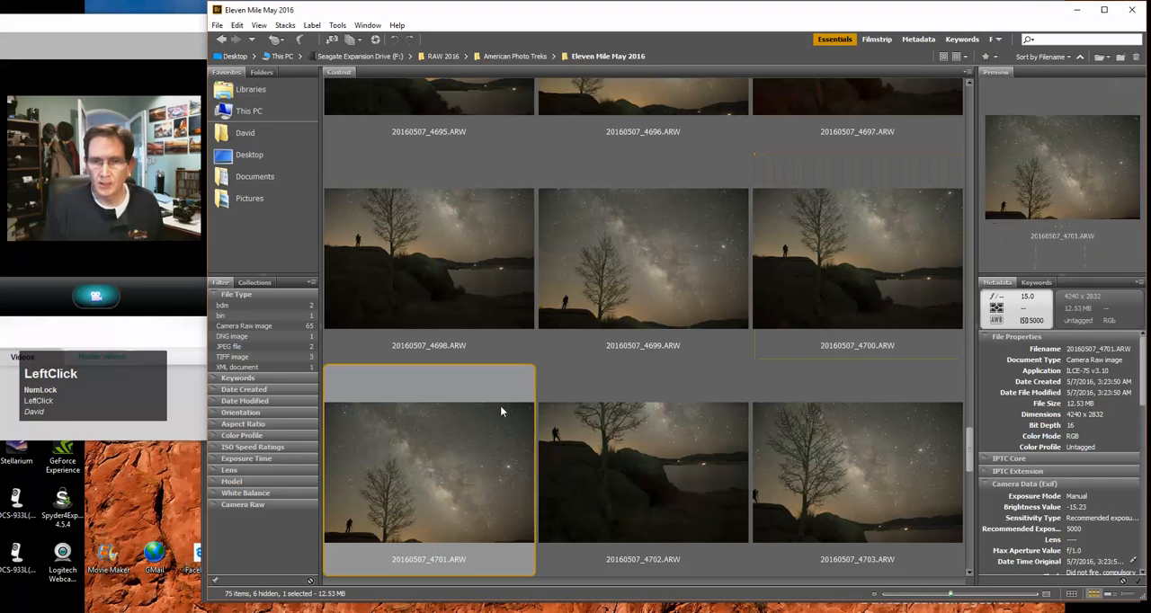
click(799, 301)
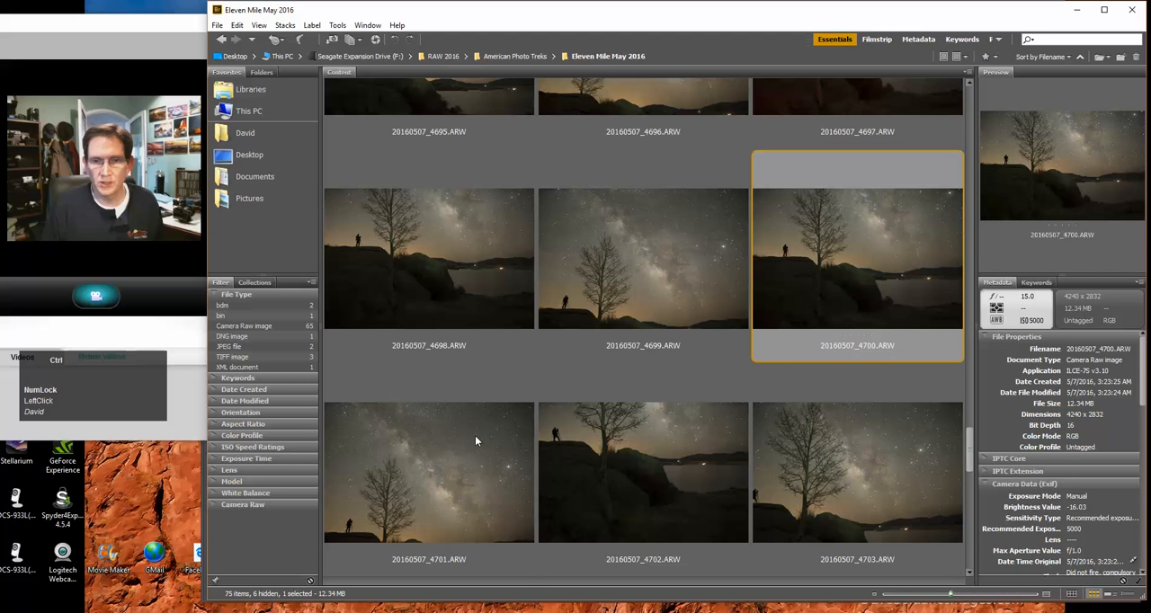
ctrl+click(476, 441)
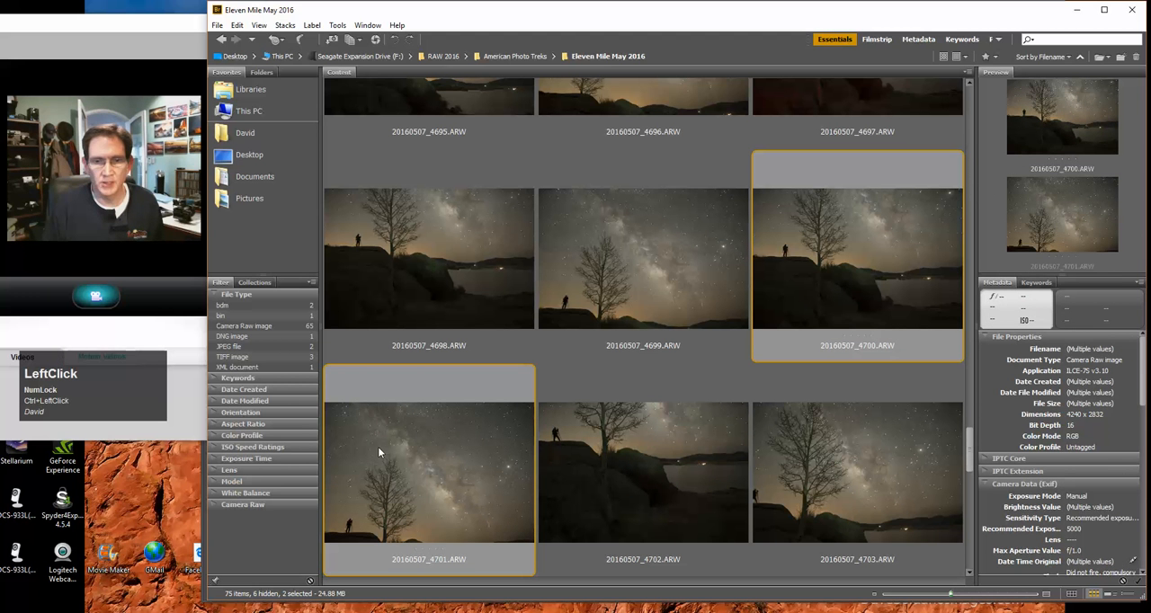
double_click(781, 316)
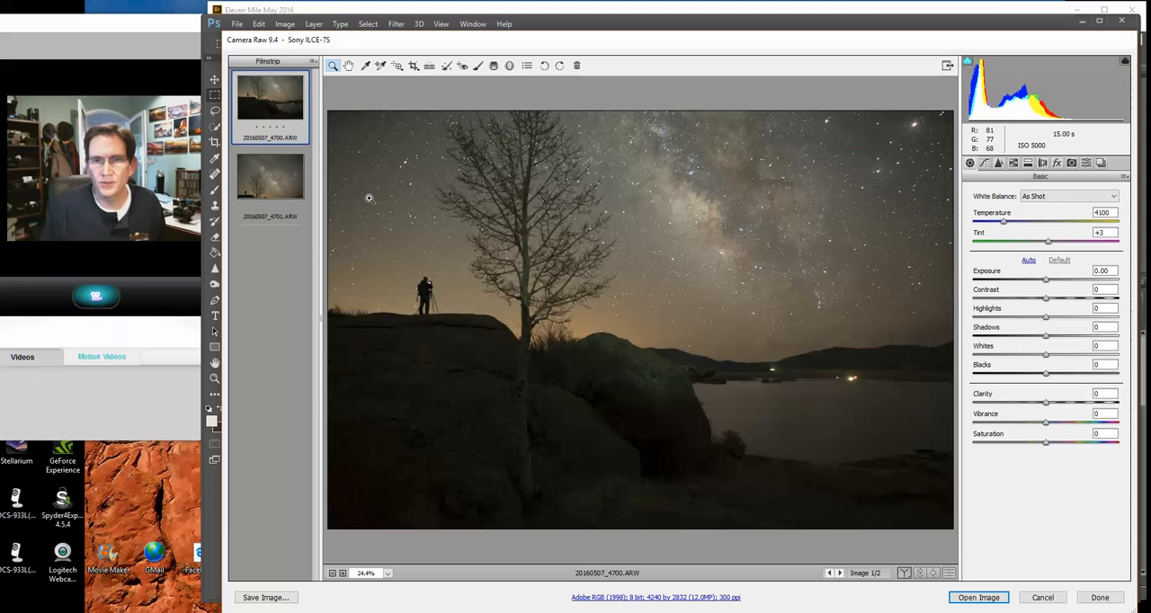
Select both photos in the filmstrip and try the Daylight and Auto white balance presets
click(261, 167)
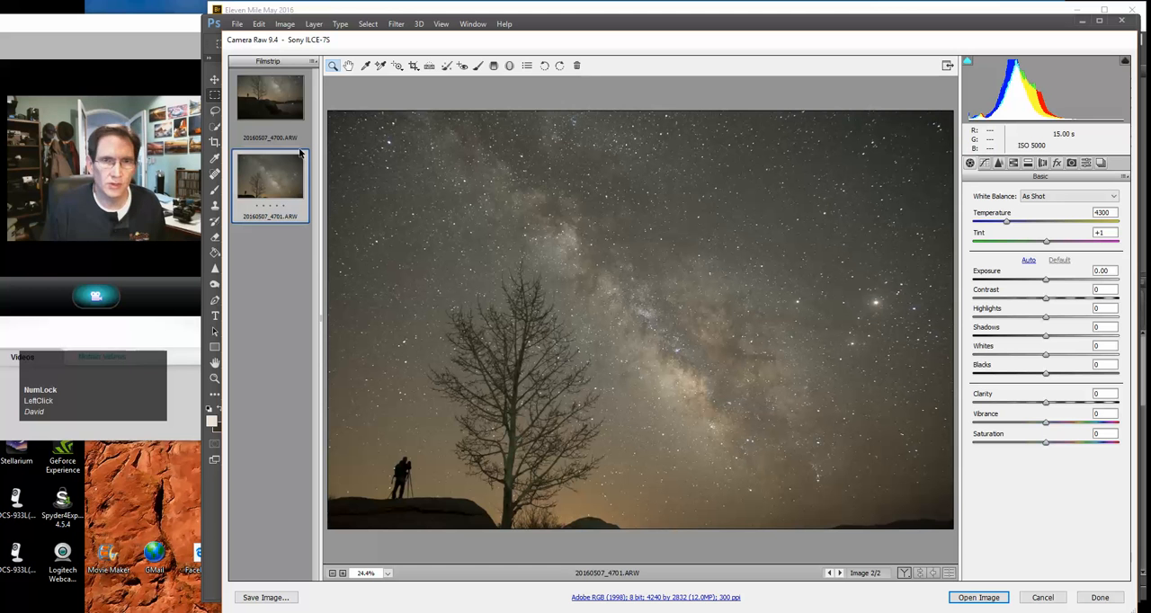
ctrl+click(286, 116)
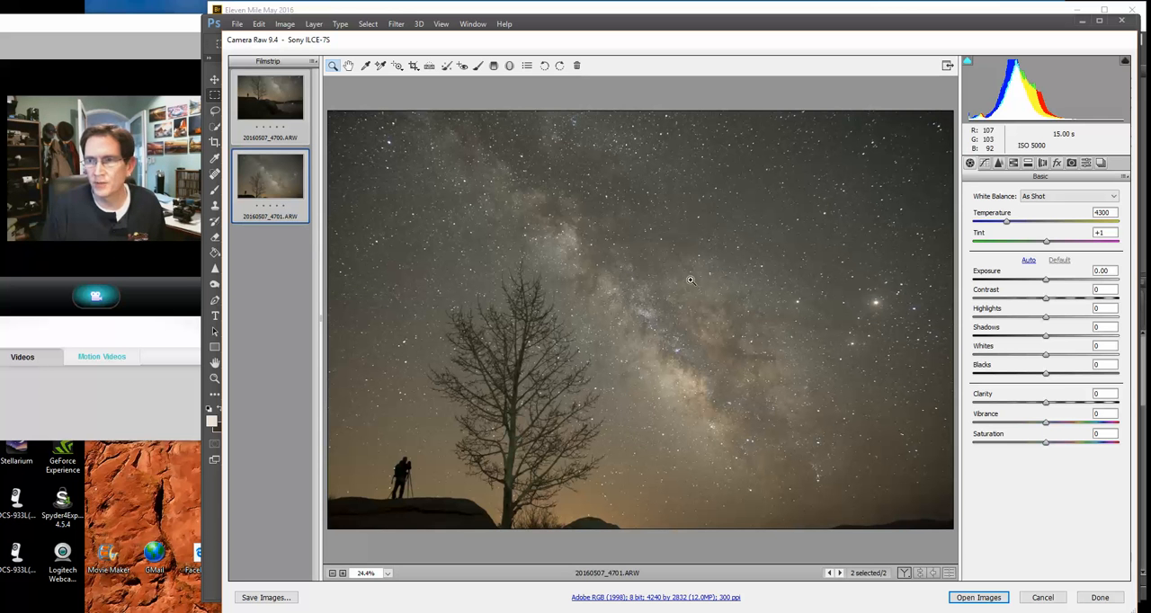
click(1037, 197)
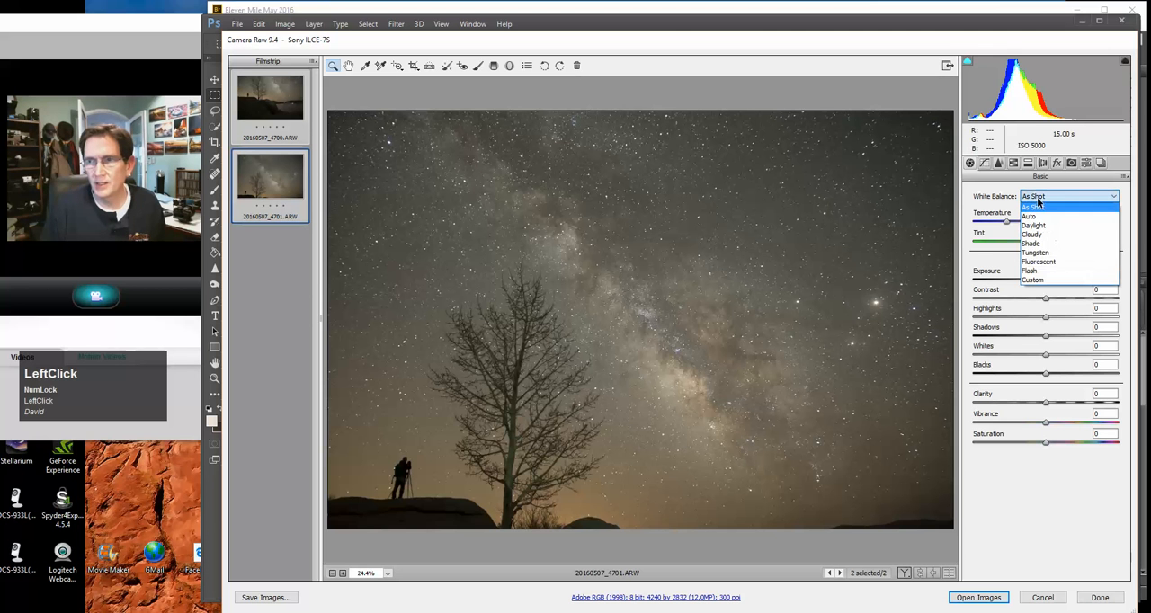
click(1037, 226)
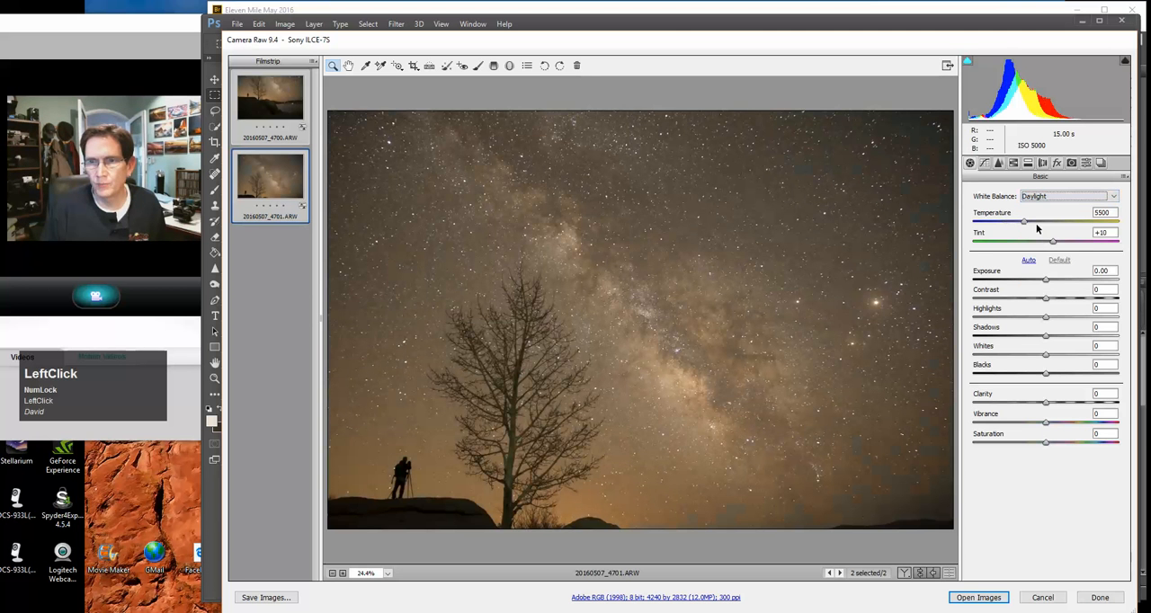
click(1035, 197)
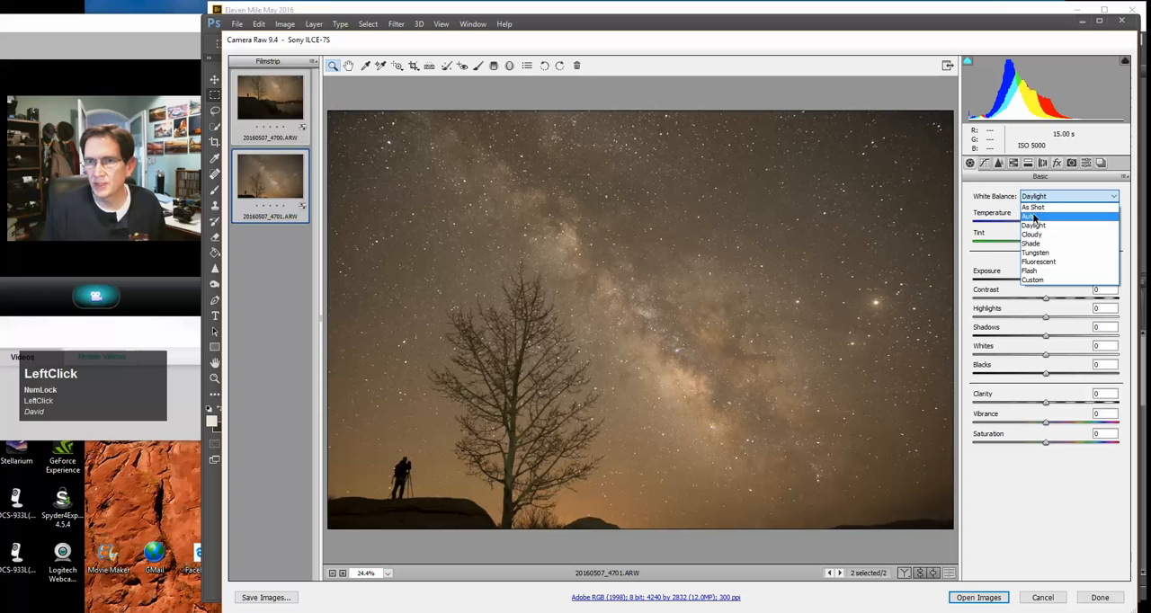
click(1029, 215)
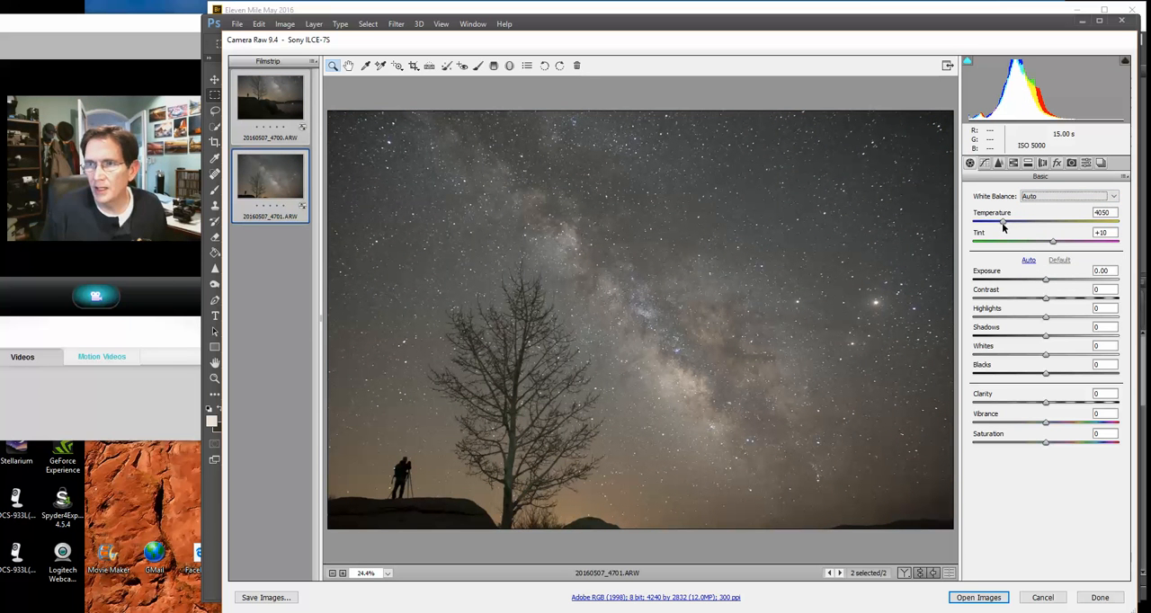
Set a custom white balance with temperature 3300 and tint +23
click(1004, 225)
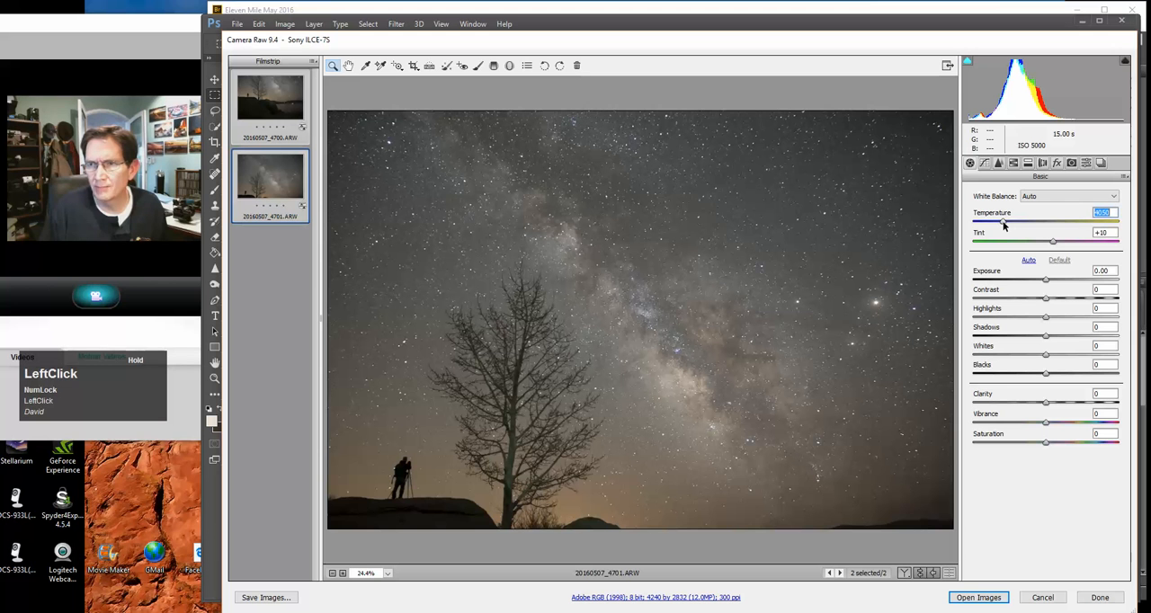
drag(1004, 224, 996, 225)
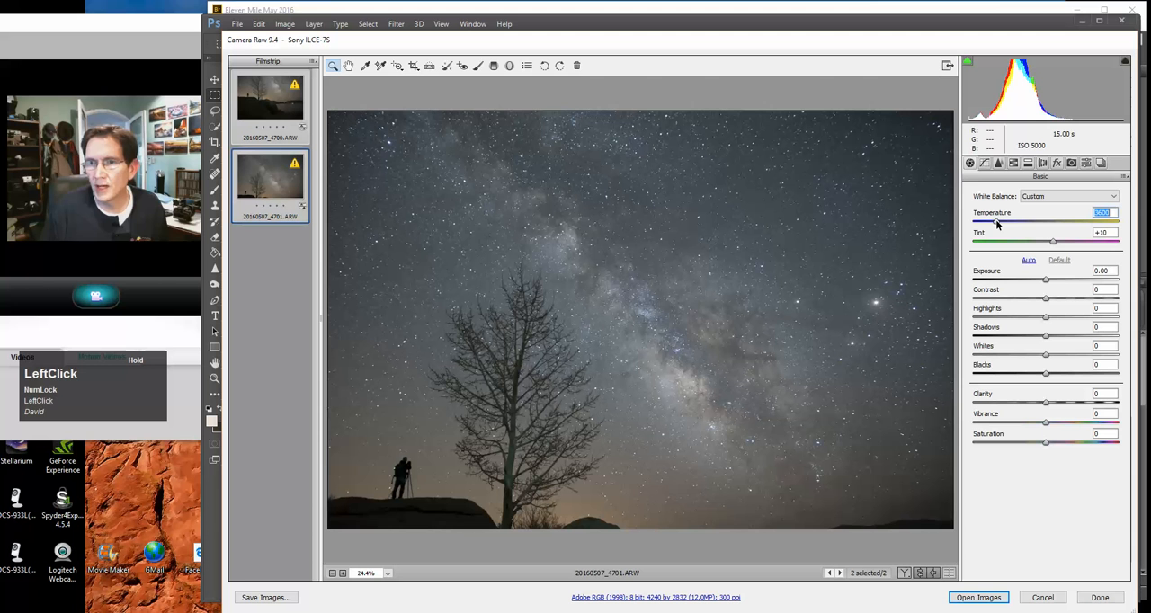
drag(996, 225, 995, 225)
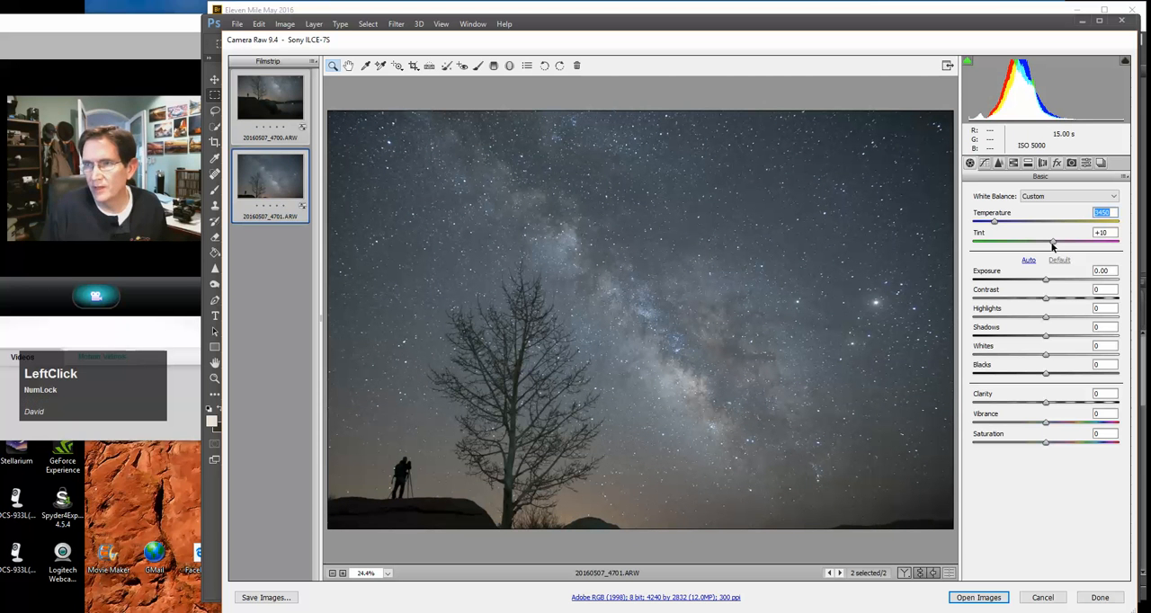
drag(1053, 245, 1059, 246)
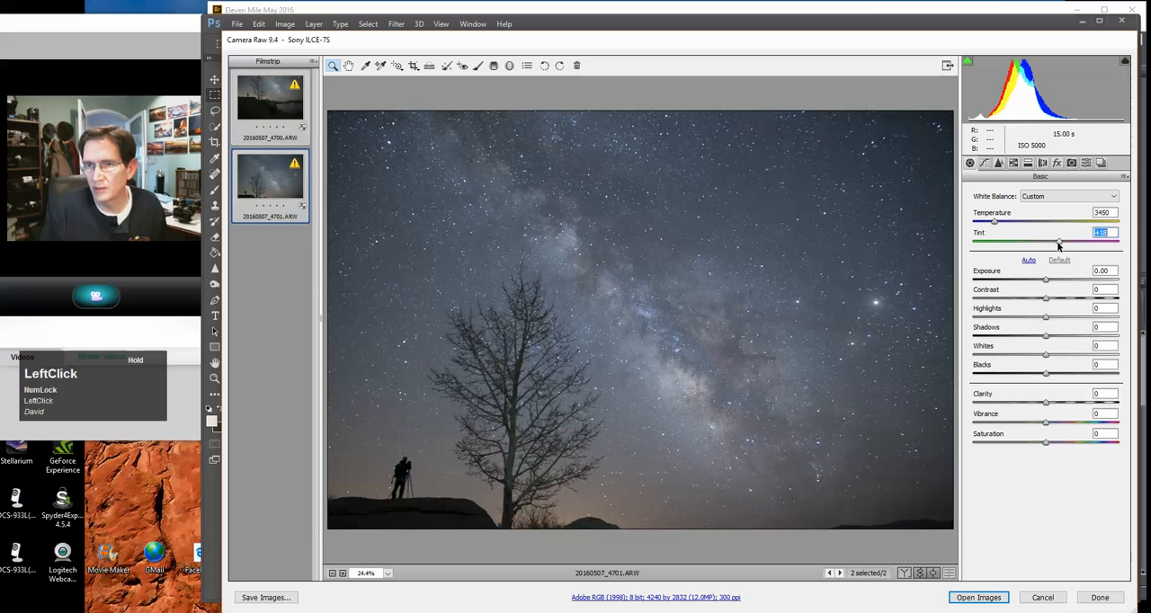
drag(1058, 245, 1060, 245)
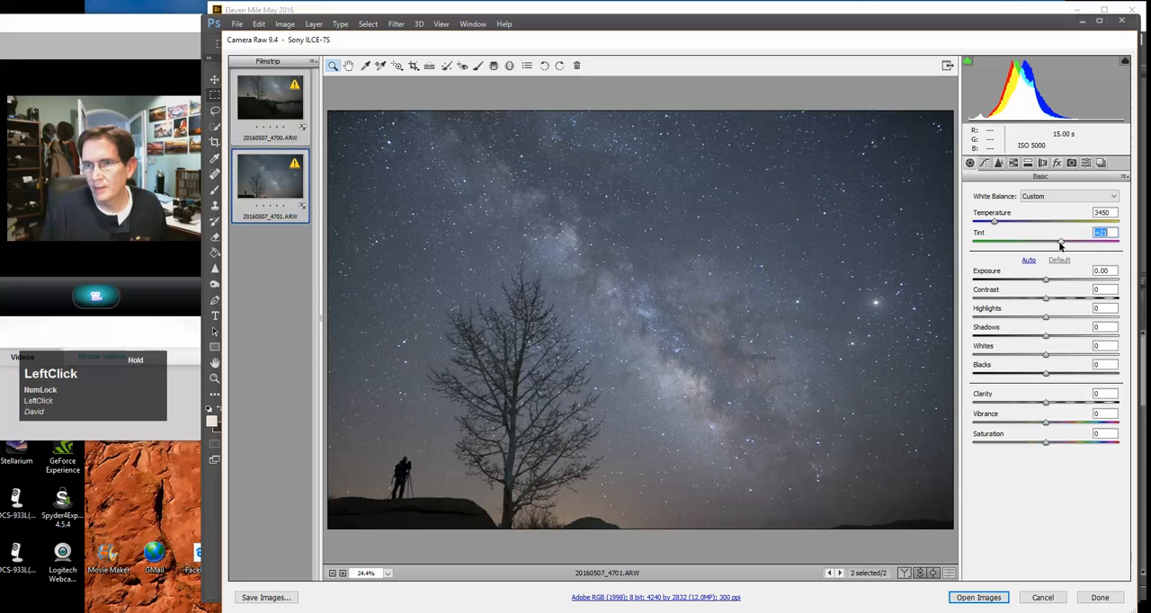
drag(1060, 245, 1061, 246)
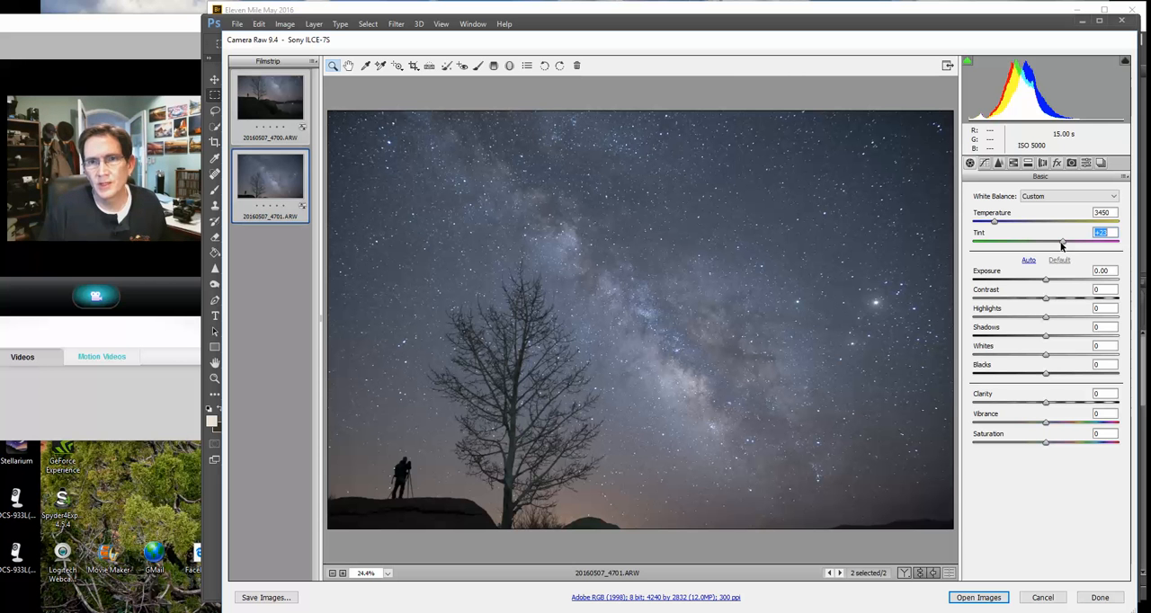
click(995, 226)
drag(995, 225, 993, 224)
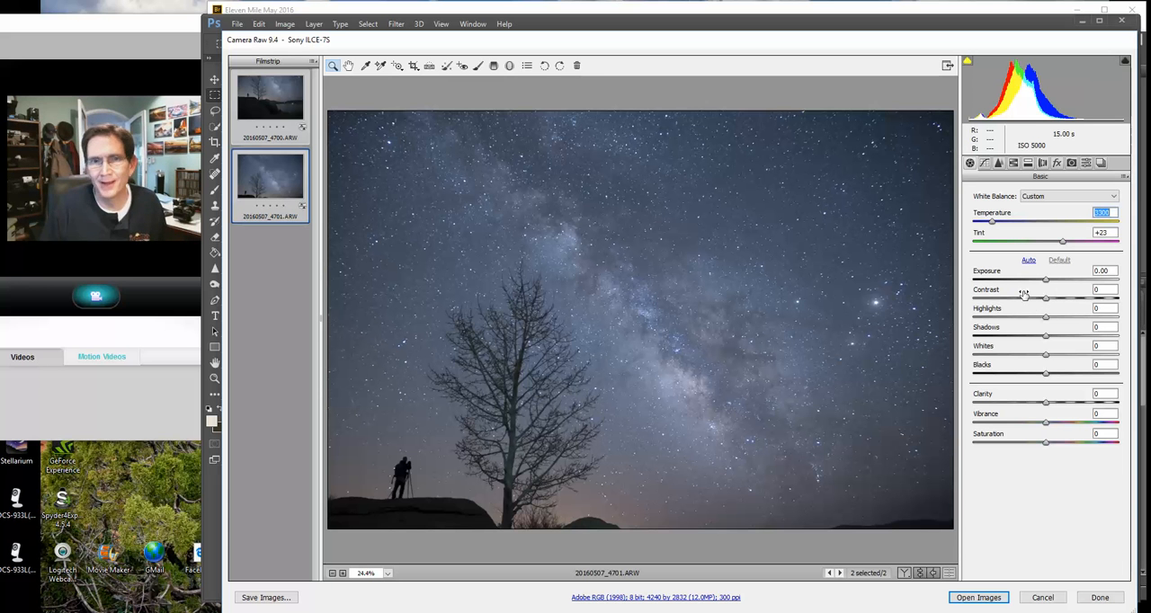
Apply Auto tone and set the exposure to 0.00
click(1028, 260)
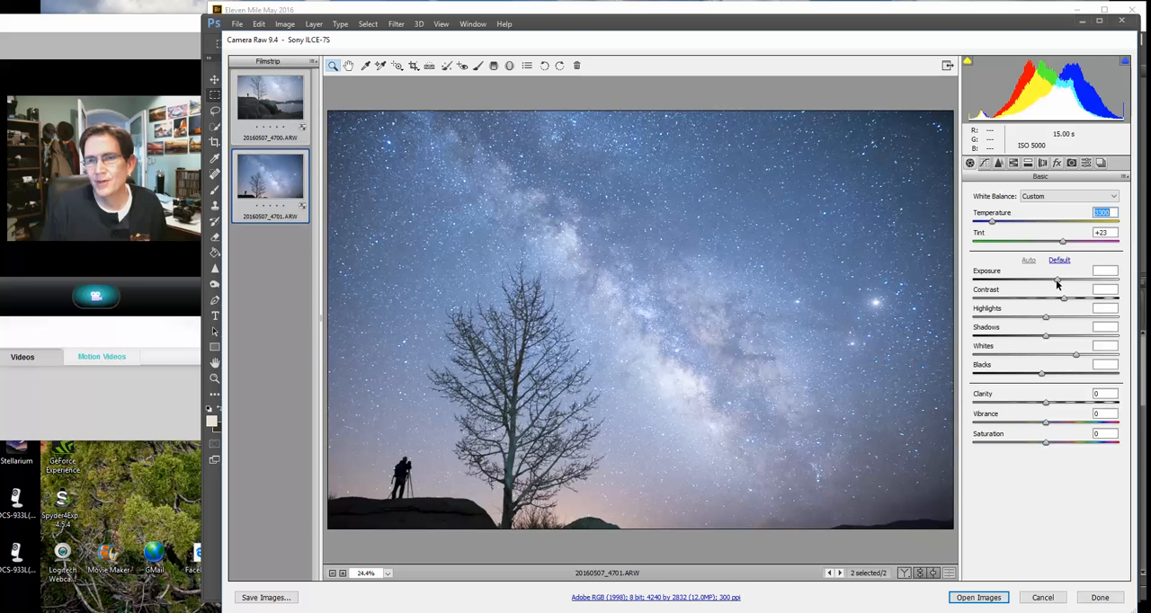
drag(1056, 285, 1048, 280)
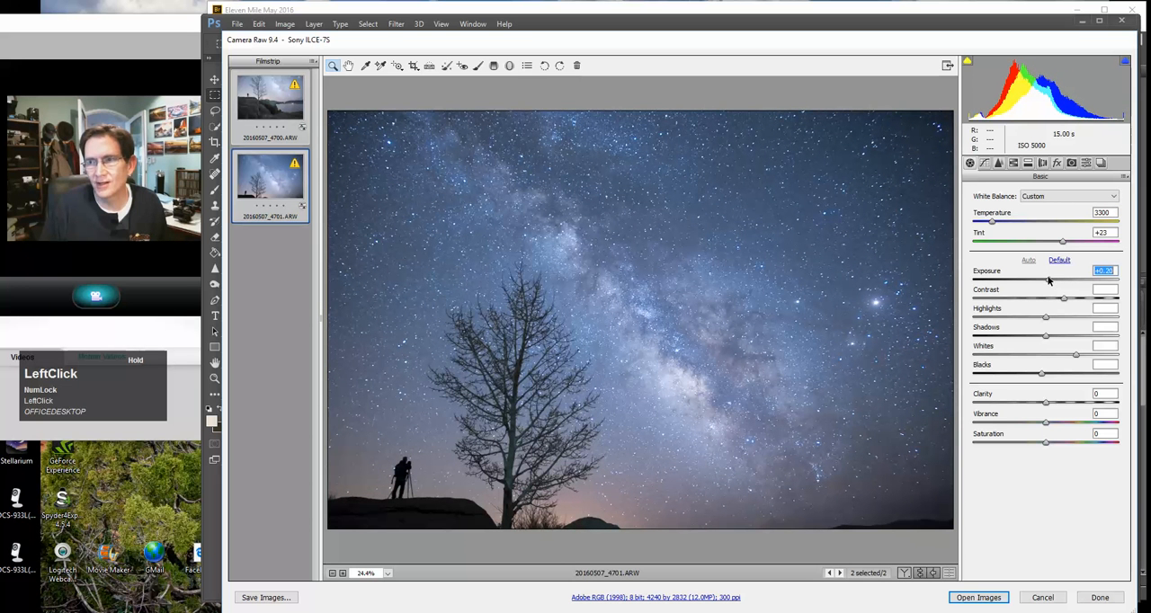
drag(1047, 281, 1044, 280)
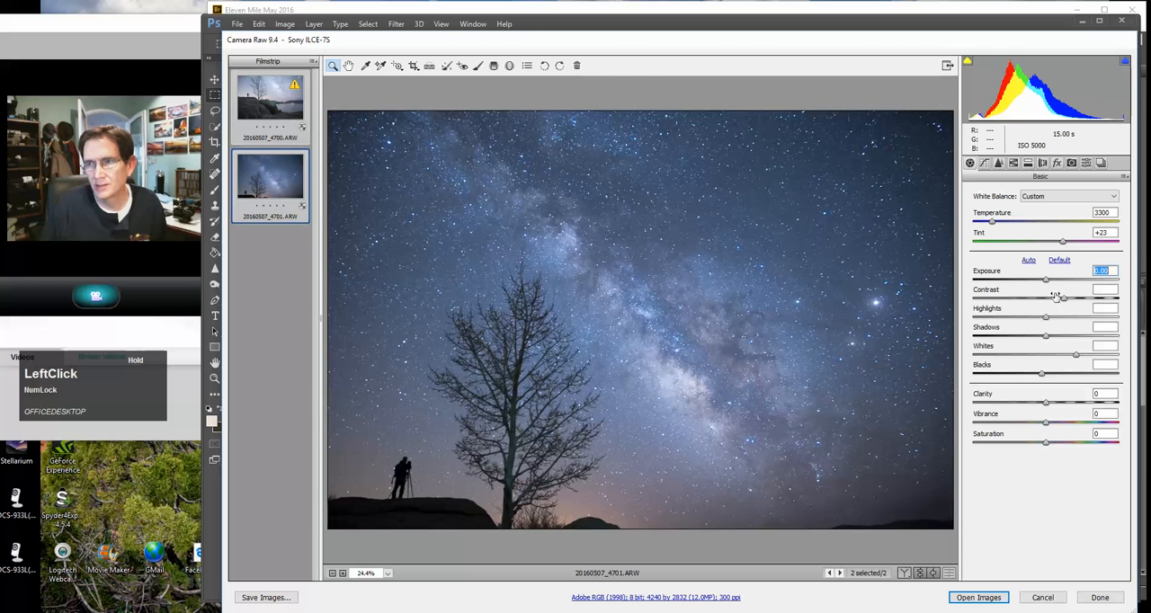
Set contrast to +30, highlights to +2 and whites to +36, and adjust the shadows
drag(1068, 304, 1068, 303)
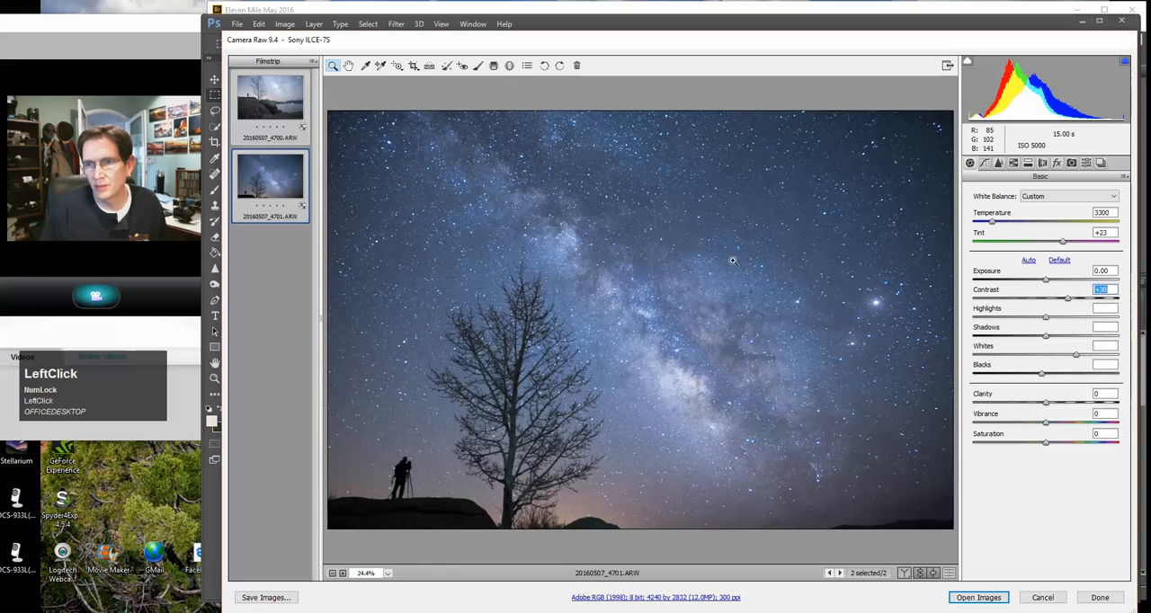
drag(1046, 319, 1048, 321)
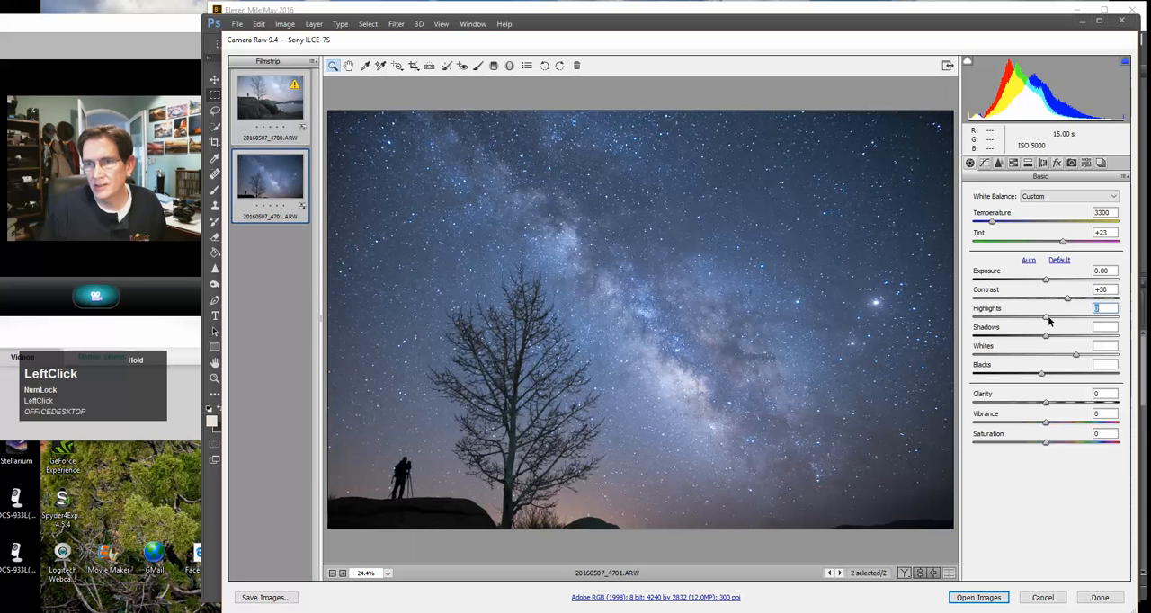
drag(1049, 321, 1046, 319)
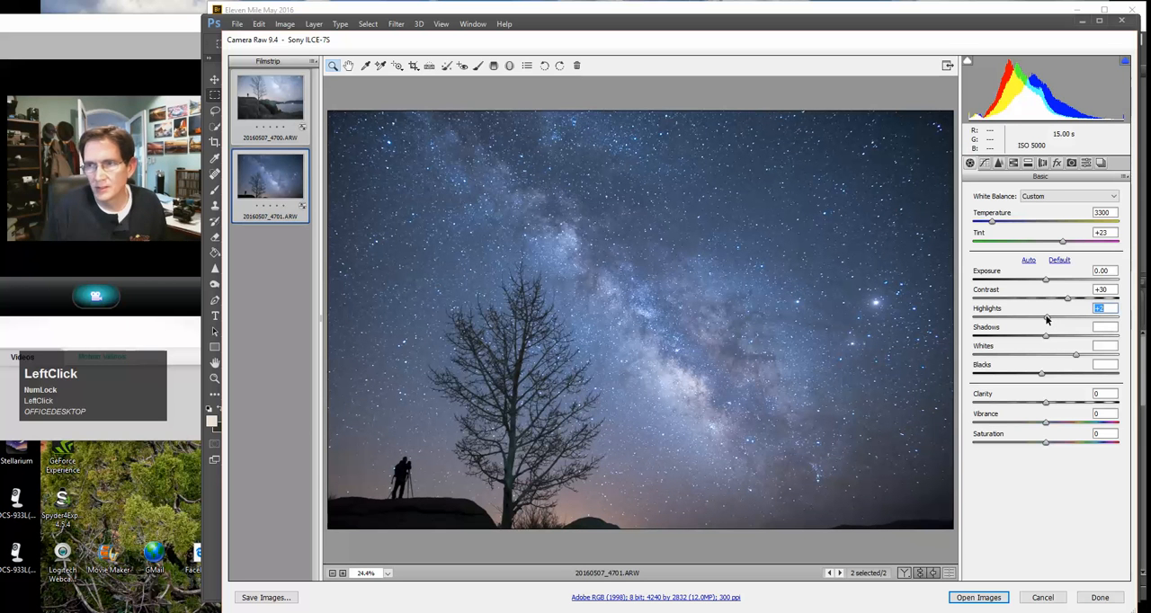
drag(1076, 356, 1077, 358)
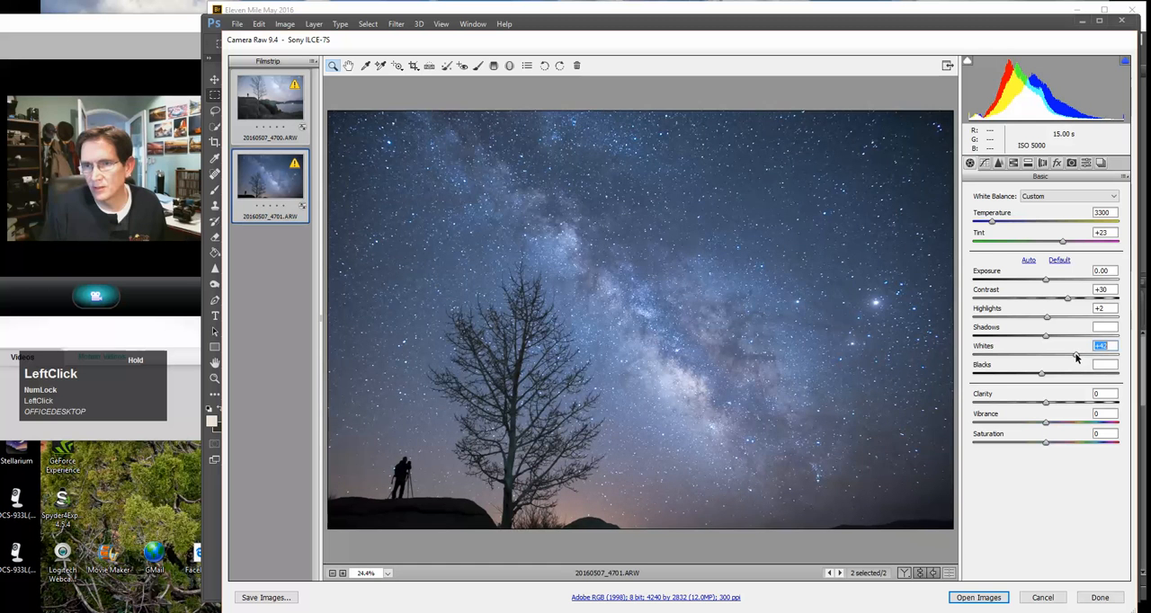
mouse_move(1075, 353)
mouse_down()
mouse_move(1047, 339)
mouse_move(1066, 338)
mouse_up()
click(1046, 338)
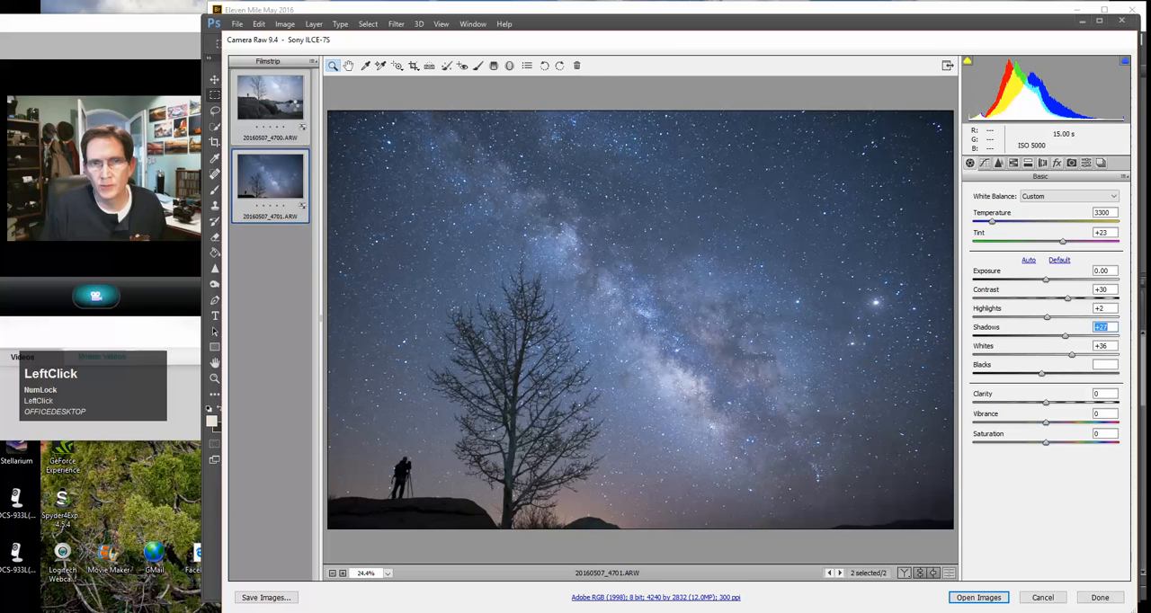
Select all photos in the filmstrip and set shadows to +9 and exposure to +1.15
click(302, 84)
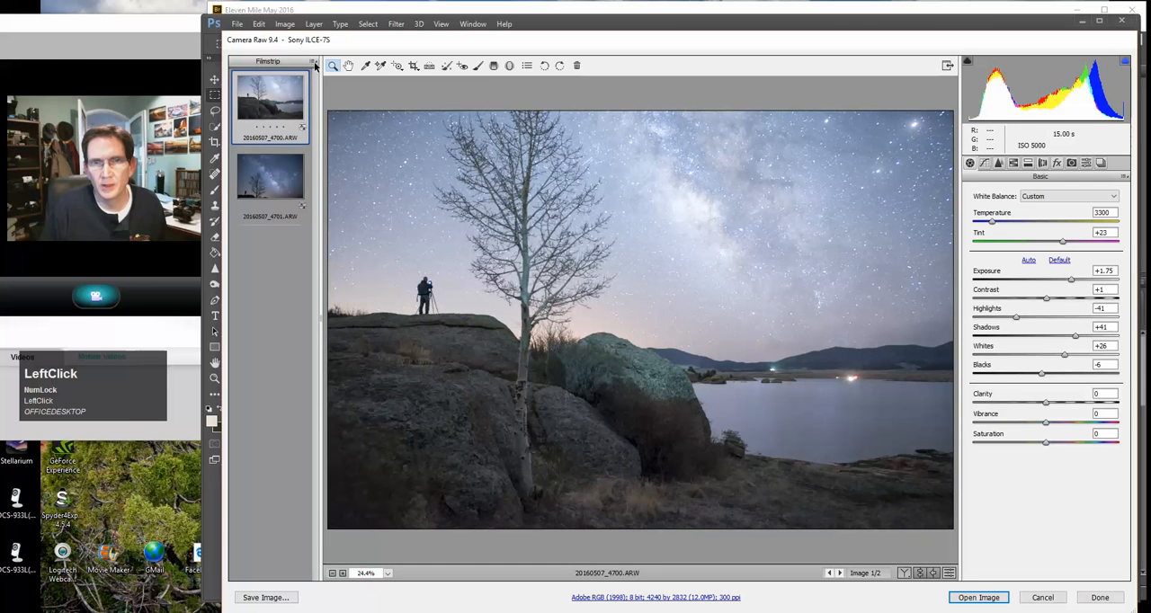
click(315, 62)
click(340, 70)
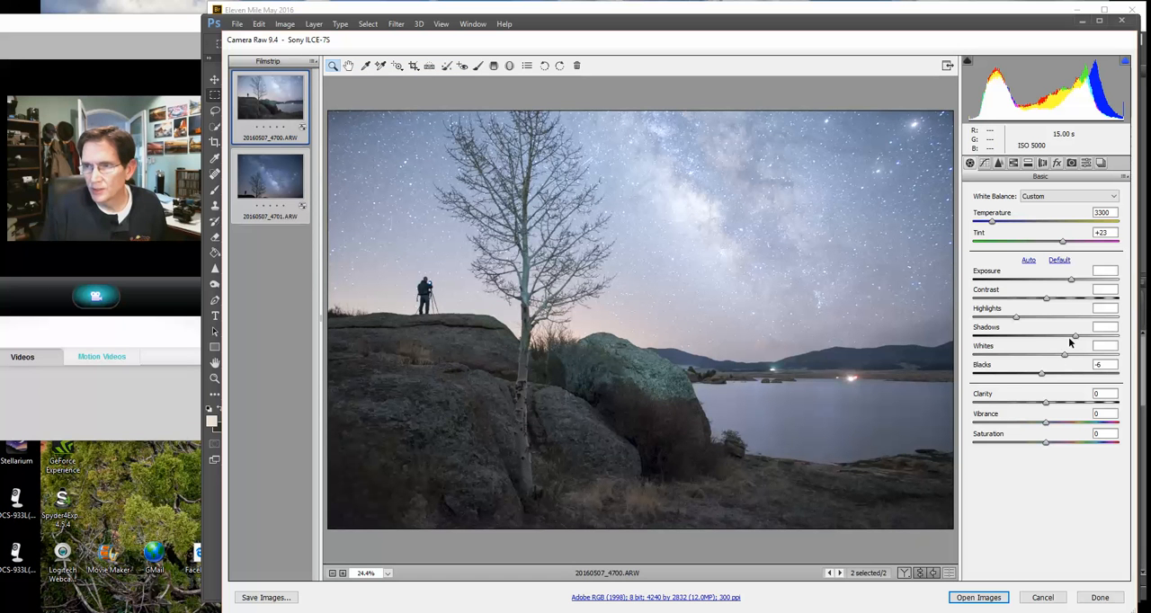
drag(1073, 340, 1053, 338)
drag(1070, 280, 1064, 280)
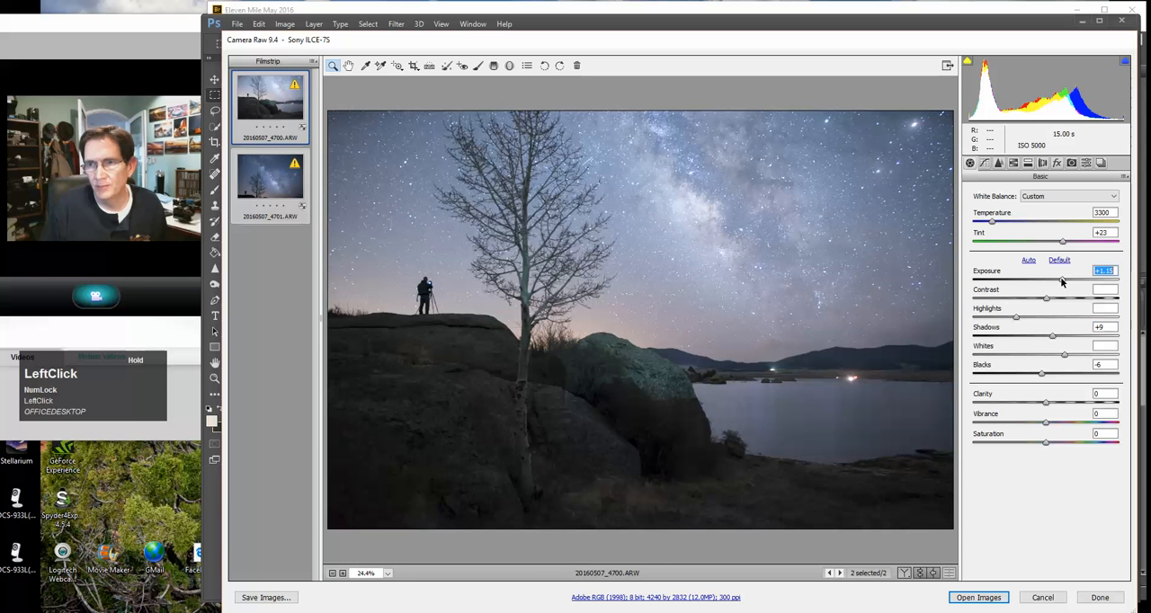
Synchronize the settings across both selected photos
click(313, 62)
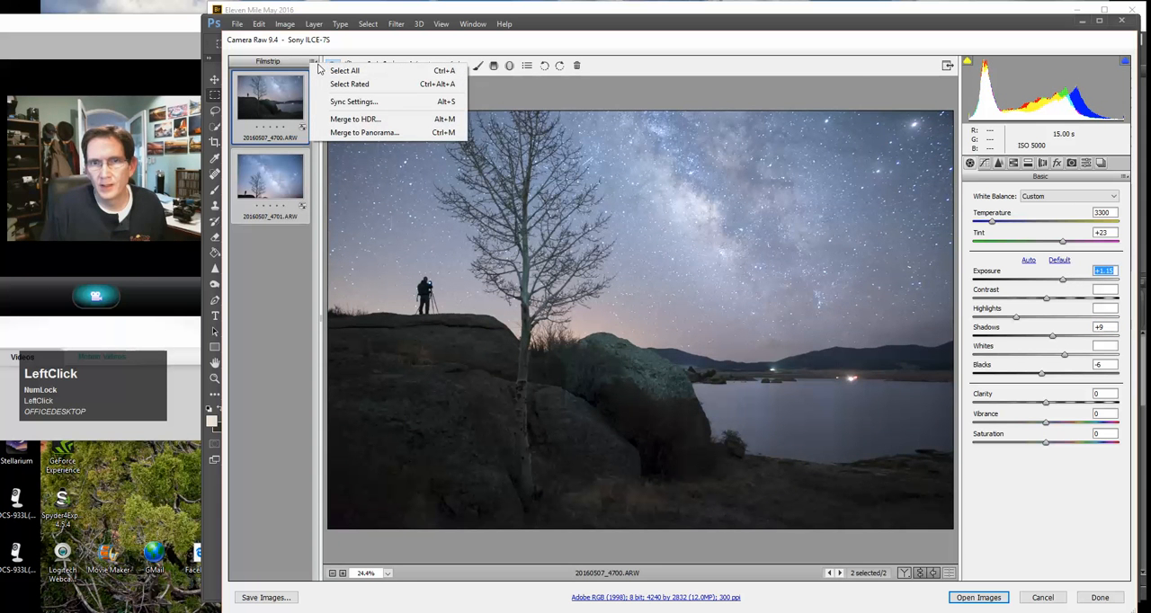
click(354, 101)
click(661, 101)
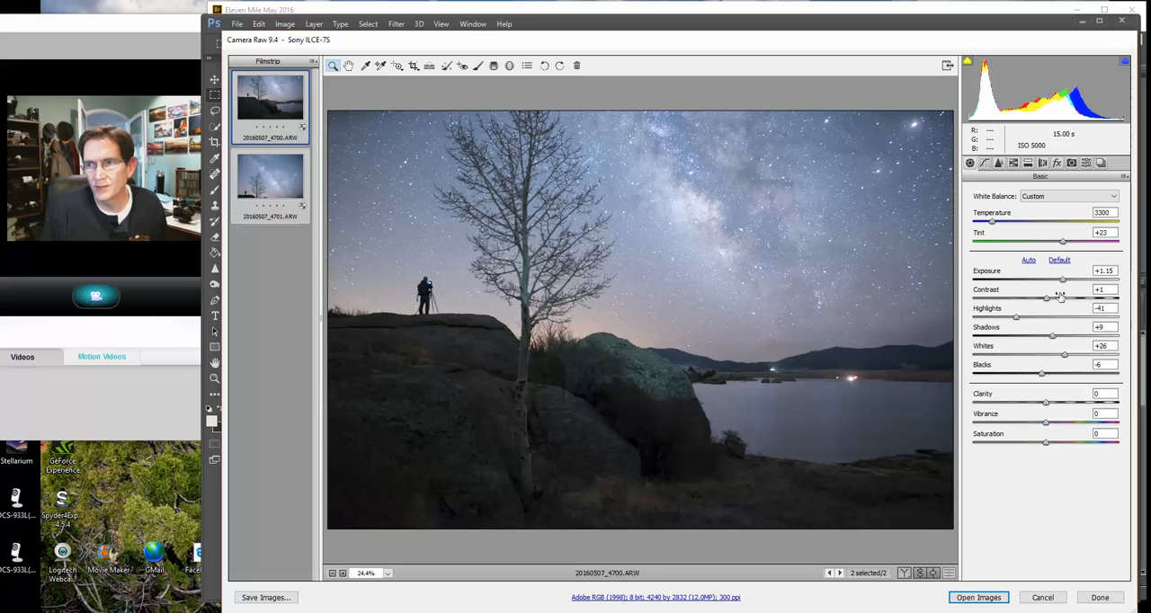
Set exposure to +0.65 and clarity to +5, and increase vibrance
drag(1064, 282, 1057, 282)
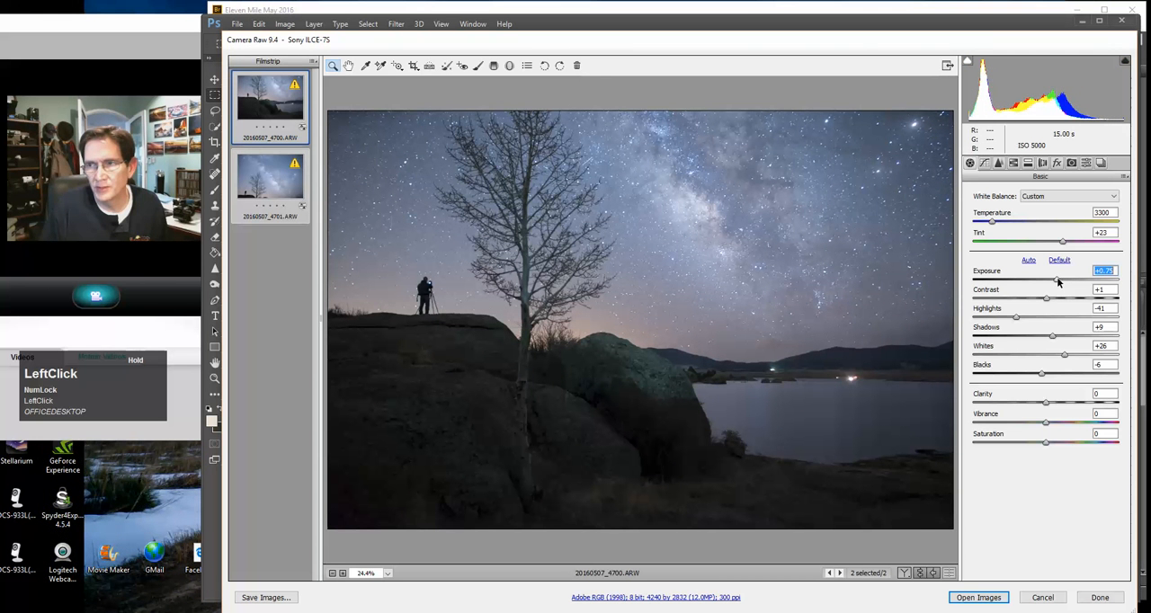
drag(1057, 282, 1056, 282)
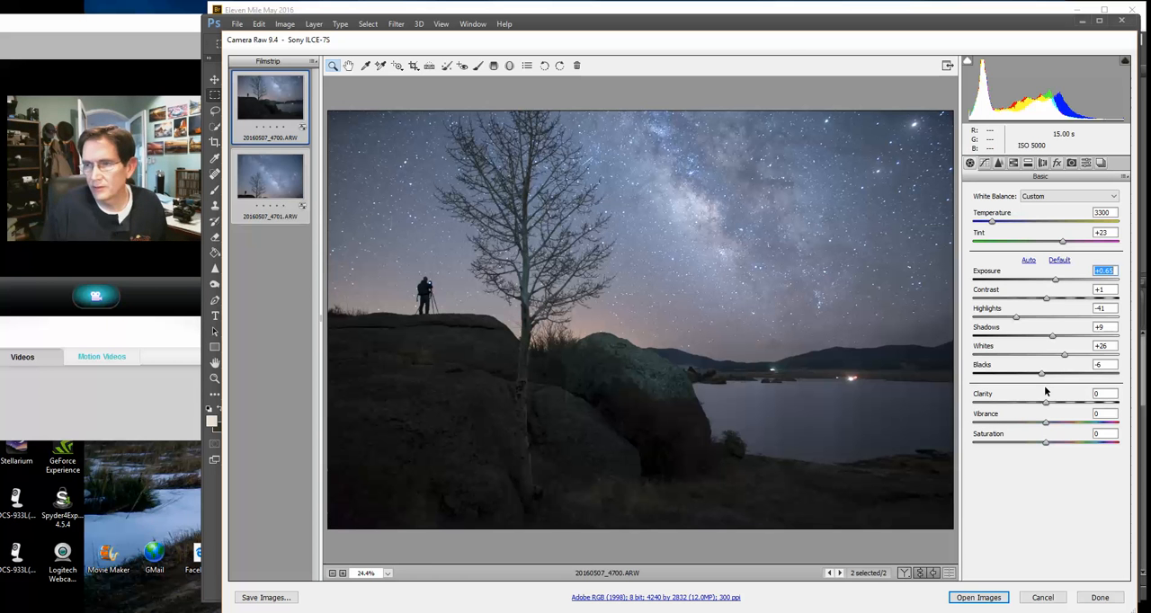
drag(1048, 407, 1052, 407)
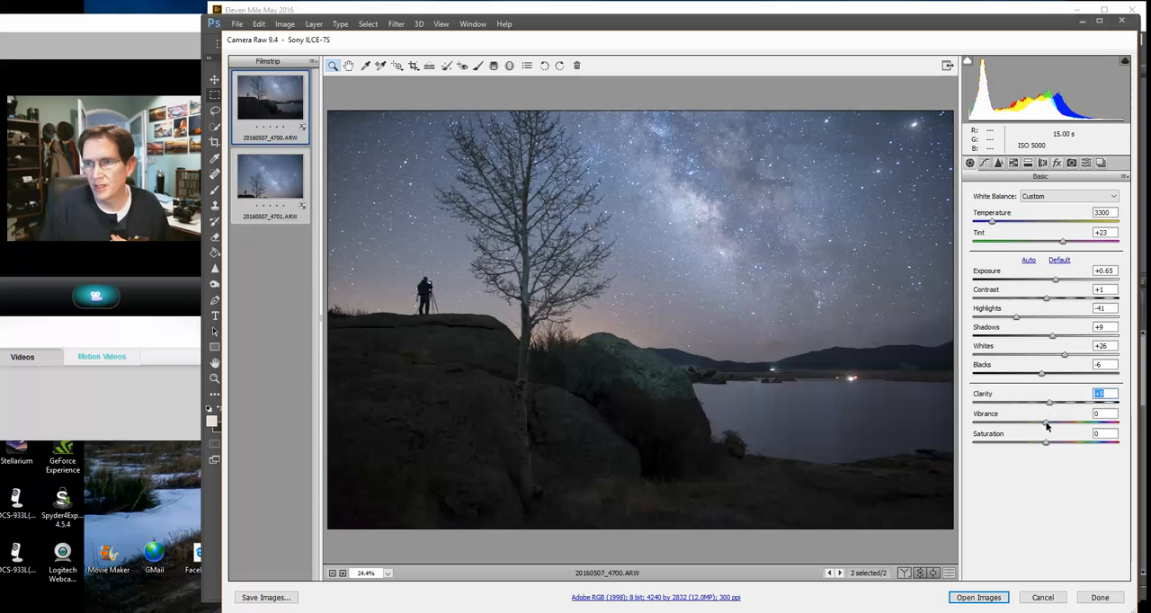
drag(1045, 428, 1055, 425)
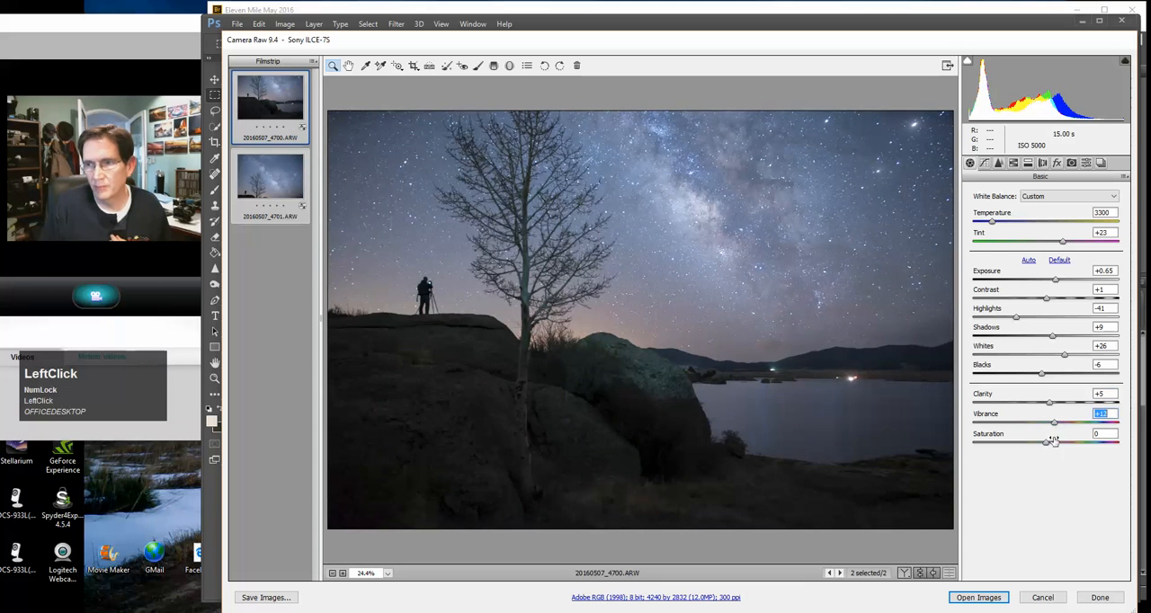
Set saturation to +1, then set sharpening amount to 46 and radius to 1.5, and increase the masking
click(1047, 443)
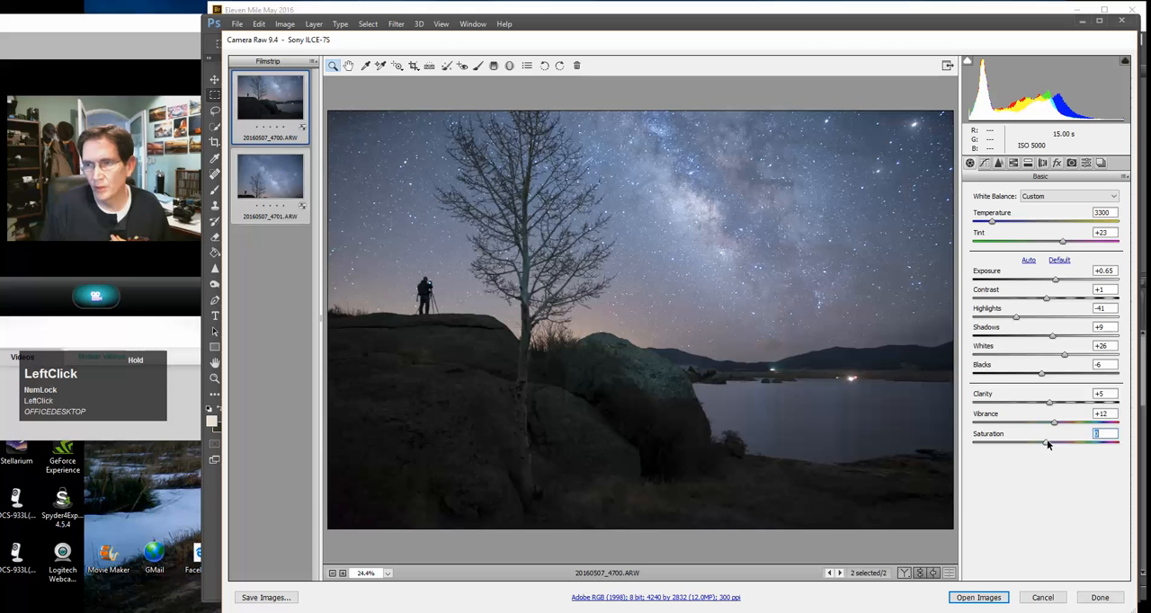
click(999, 163)
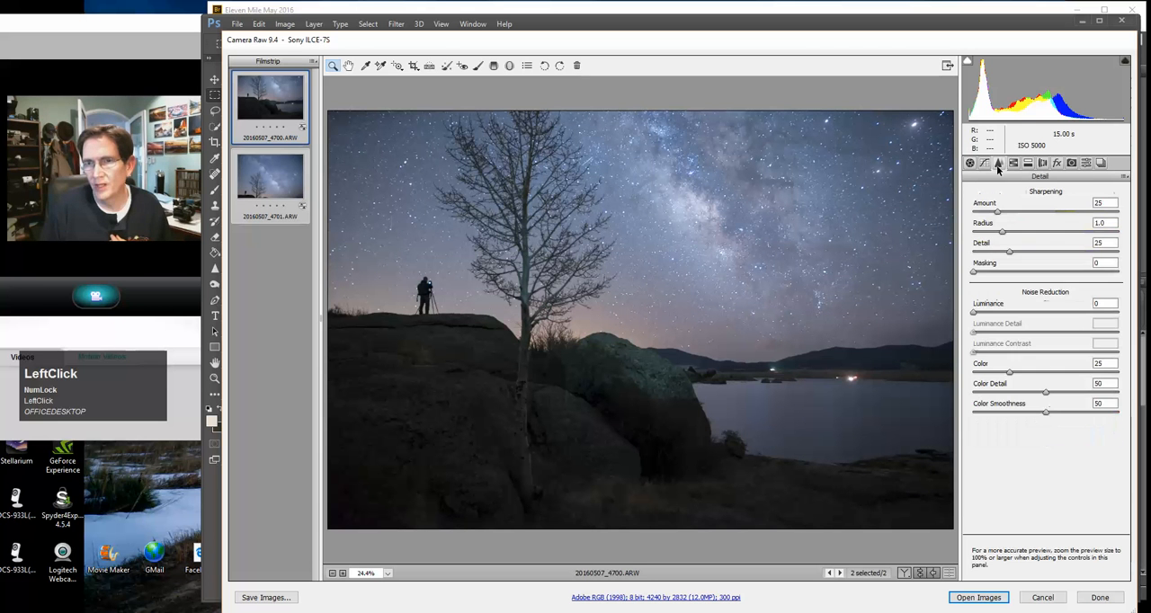
click(996, 211)
drag(998, 213, 1026, 234)
click(1002, 234)
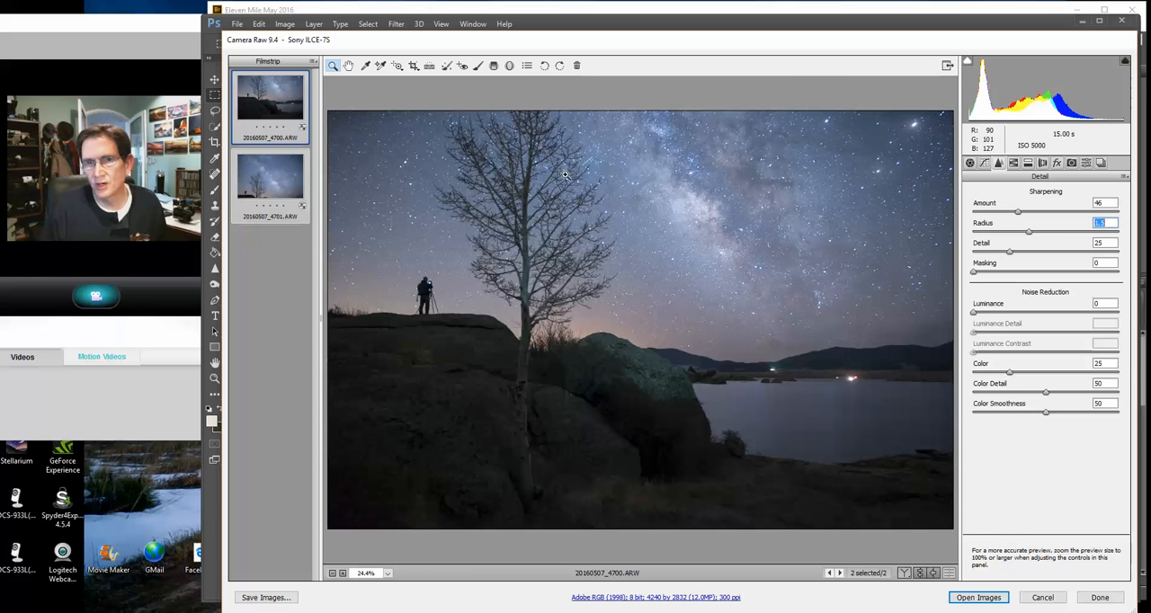
key(Num_Lock)
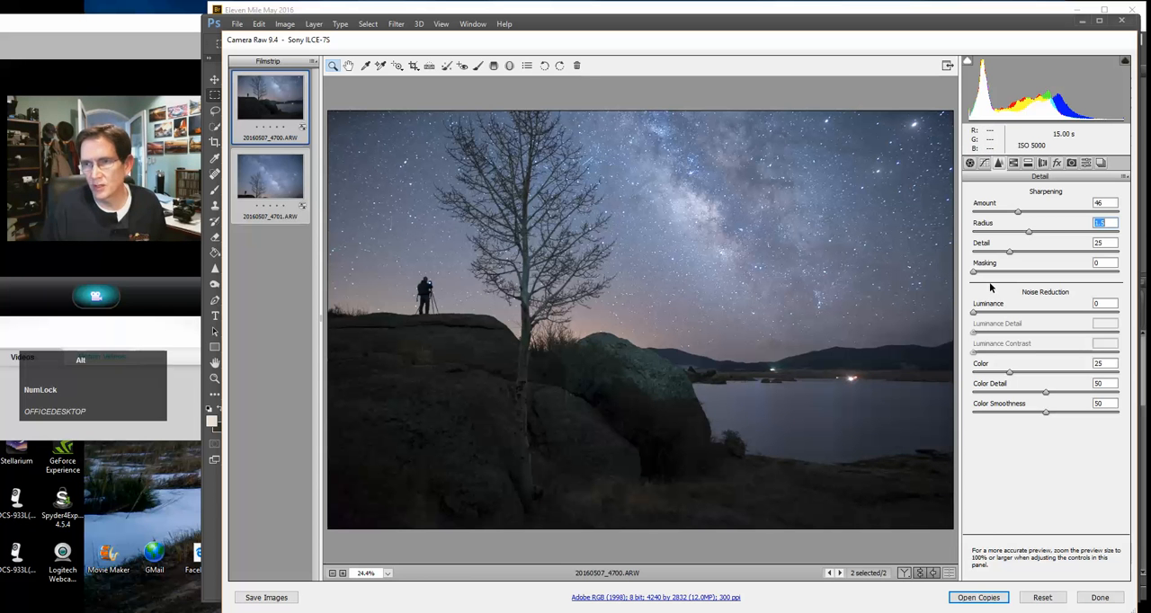
key(alt)
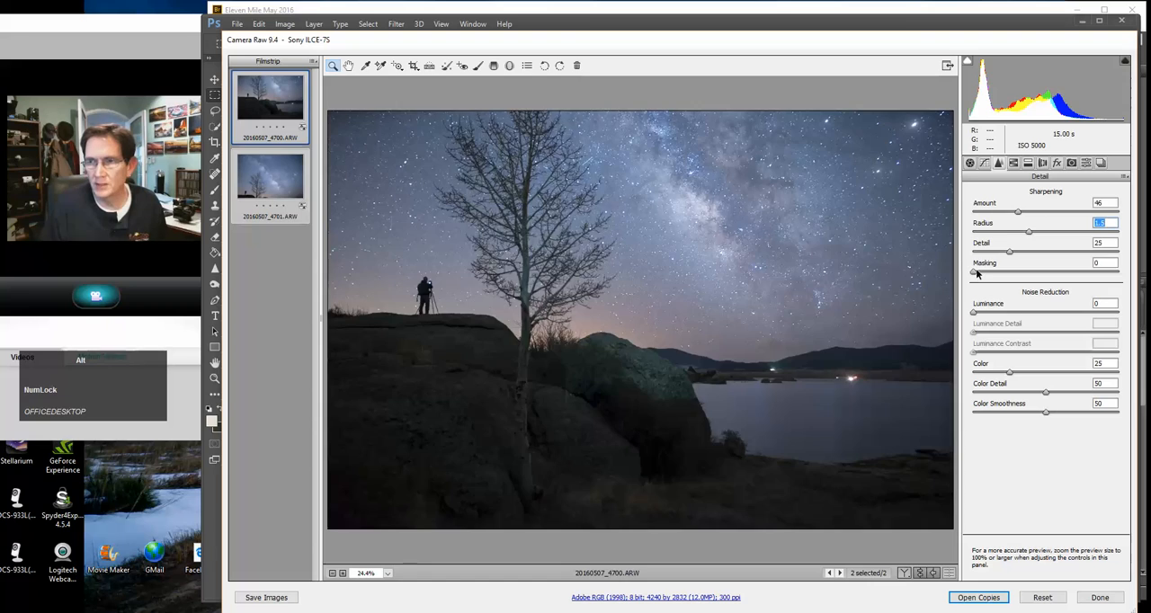
drag(976, 274, 1044, 276)
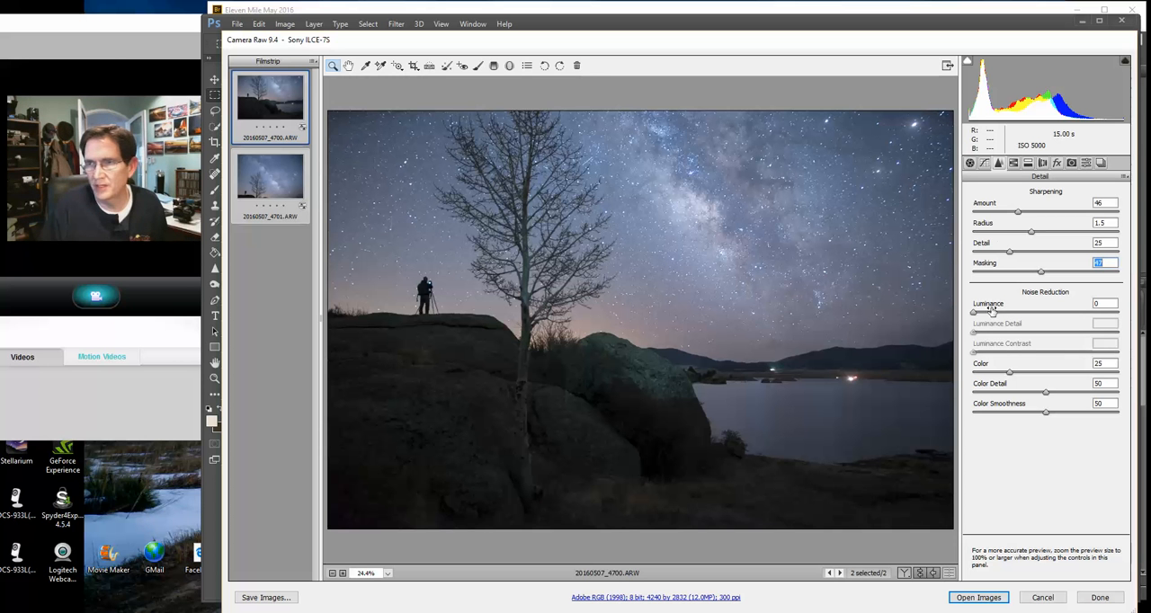
Enable lens profile corrections and select all photos in the filmstrip
click(1043, 163)
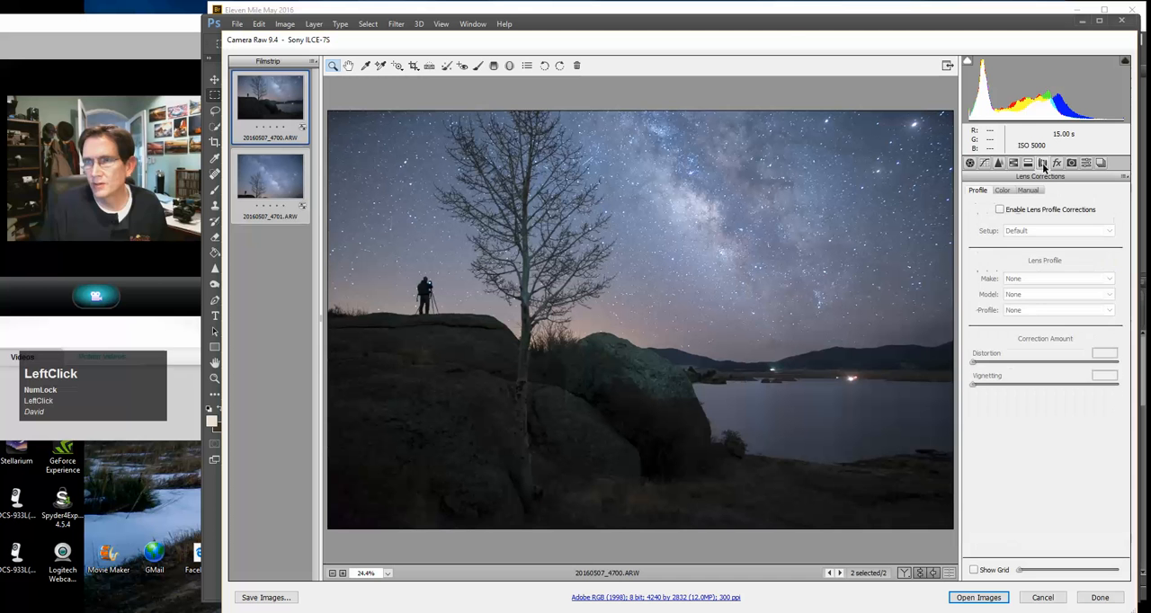
click(1000, 210)
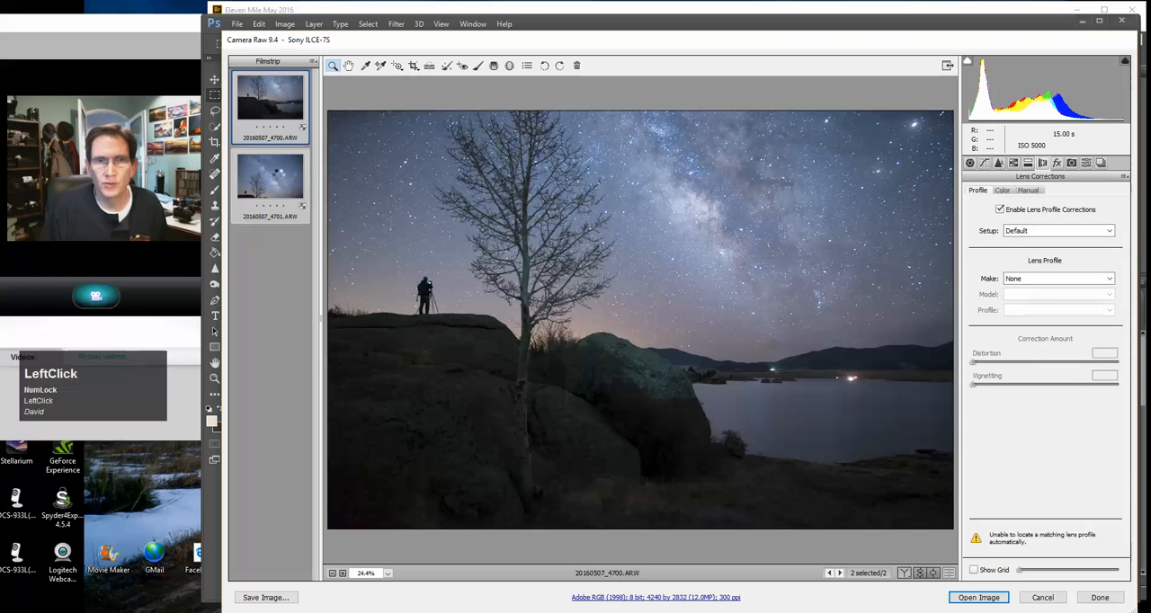
click(281, 175)
click(313, 61)
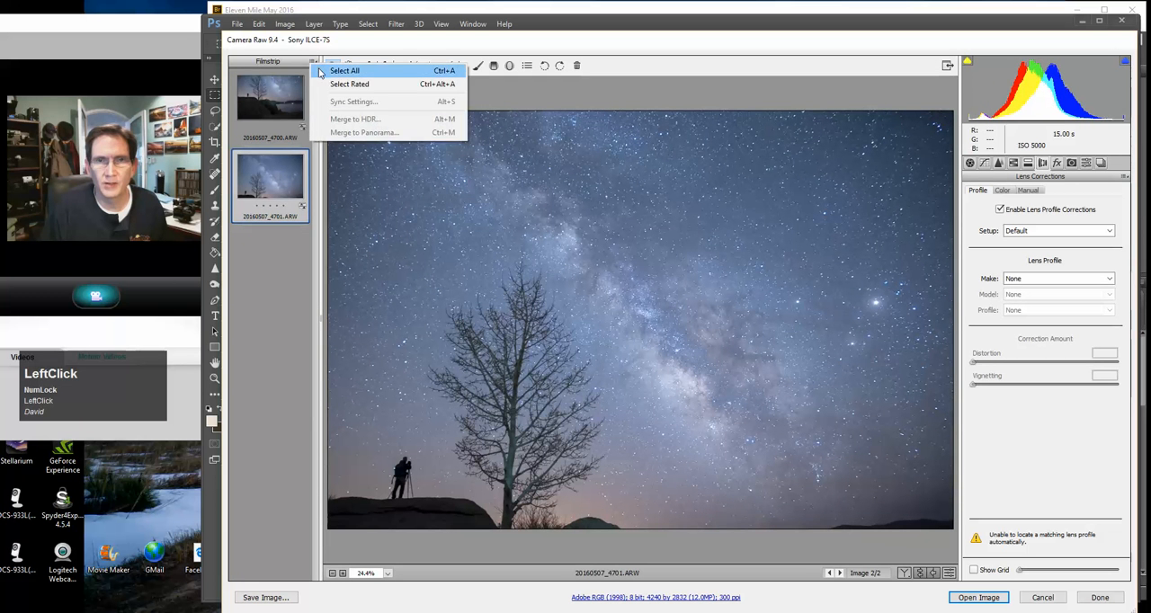
click(337, 70)
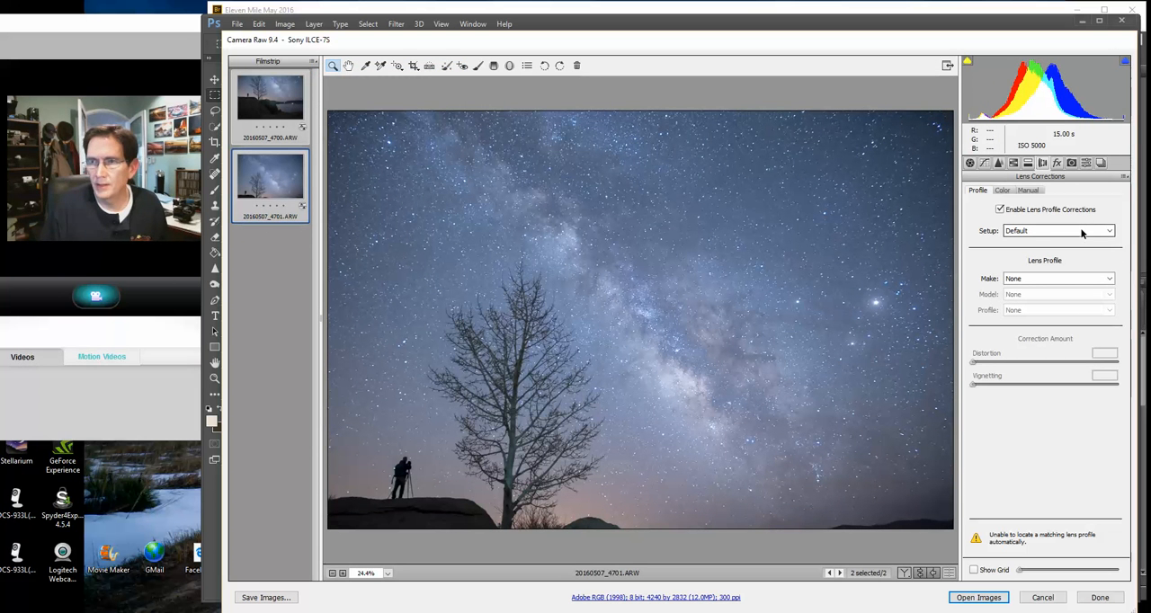
Set the lens profile make to Rokinon and the model to Rokinon 24mm f/1.4 ED AS IF UMC
click(1050, 278)
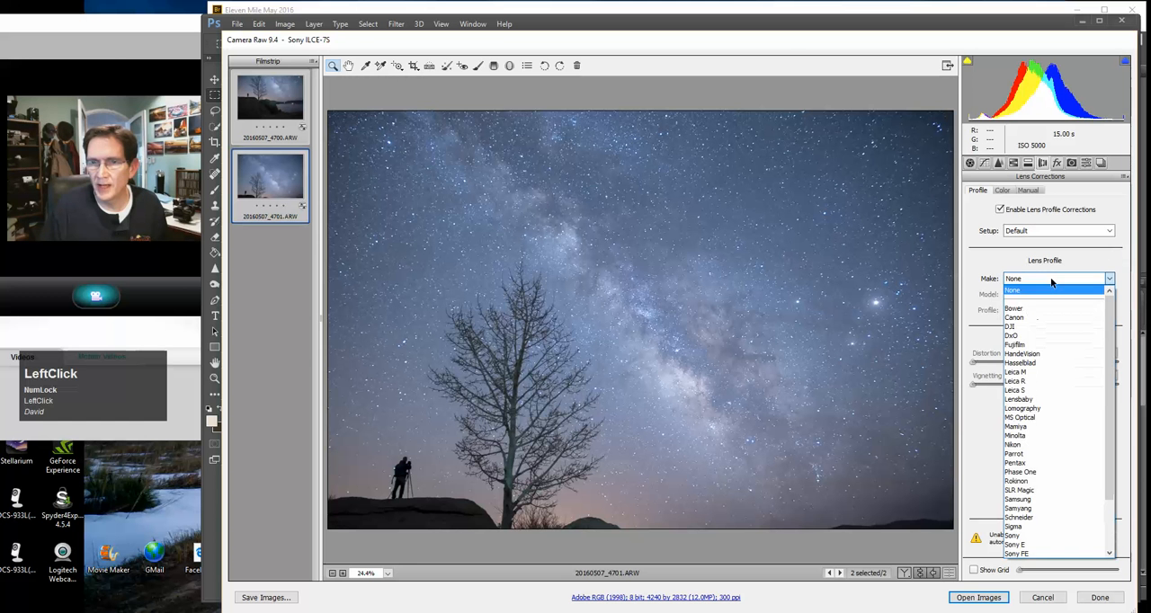
click(1014, 482)
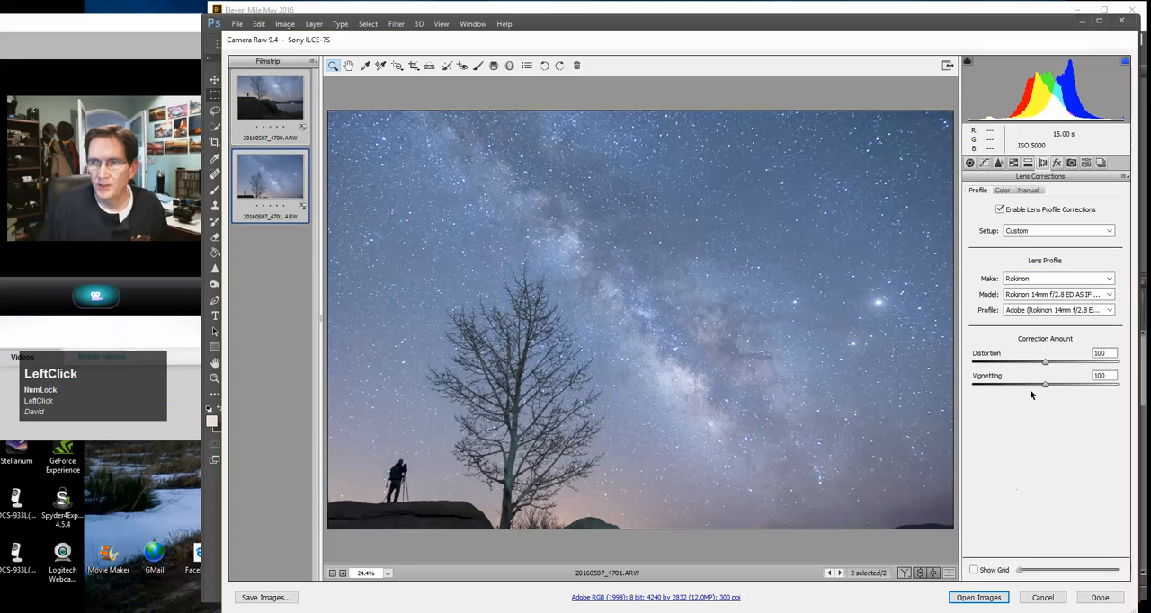
click(1043, 294)
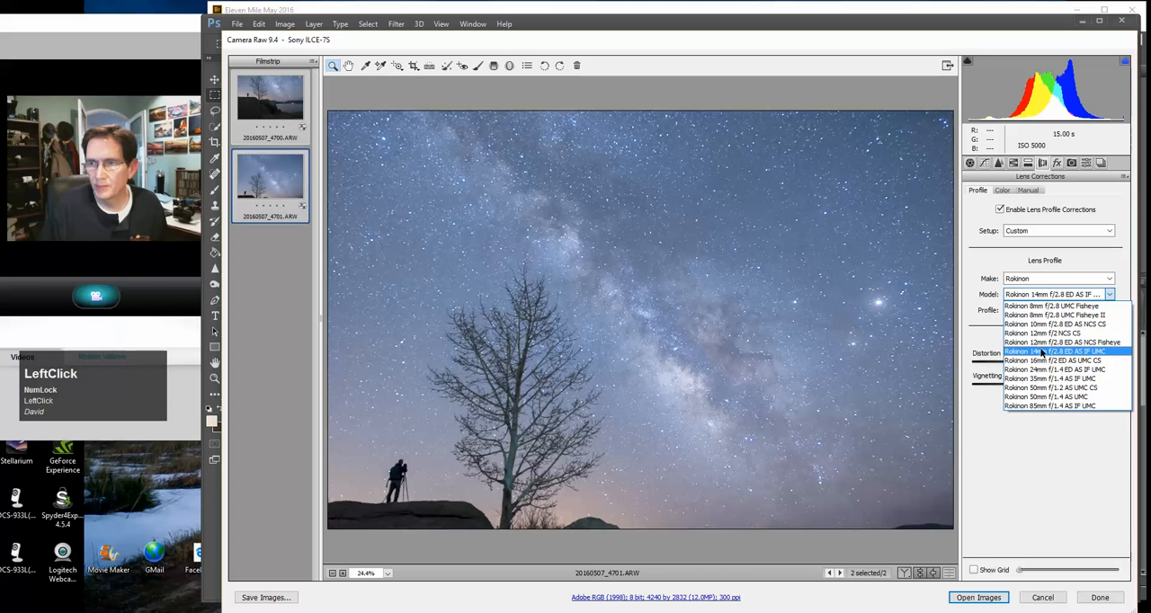
click(1044, 369)
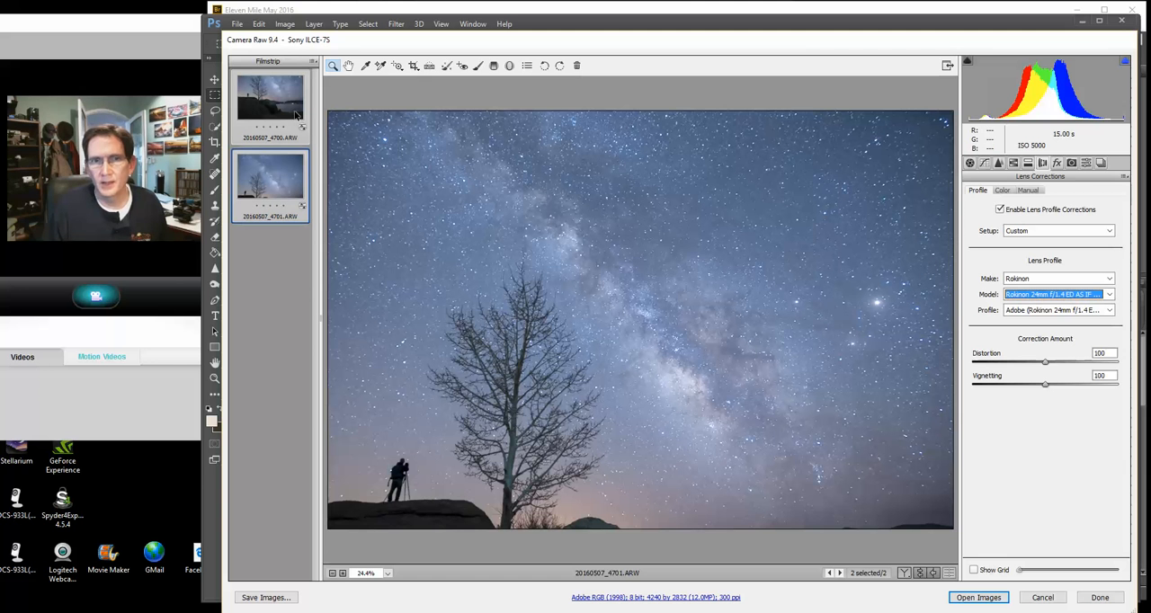
Merge the selected photos into a panorama using Perspective projection with Auto Crop, adjusting boundary warp slightly
click(1057, 162)
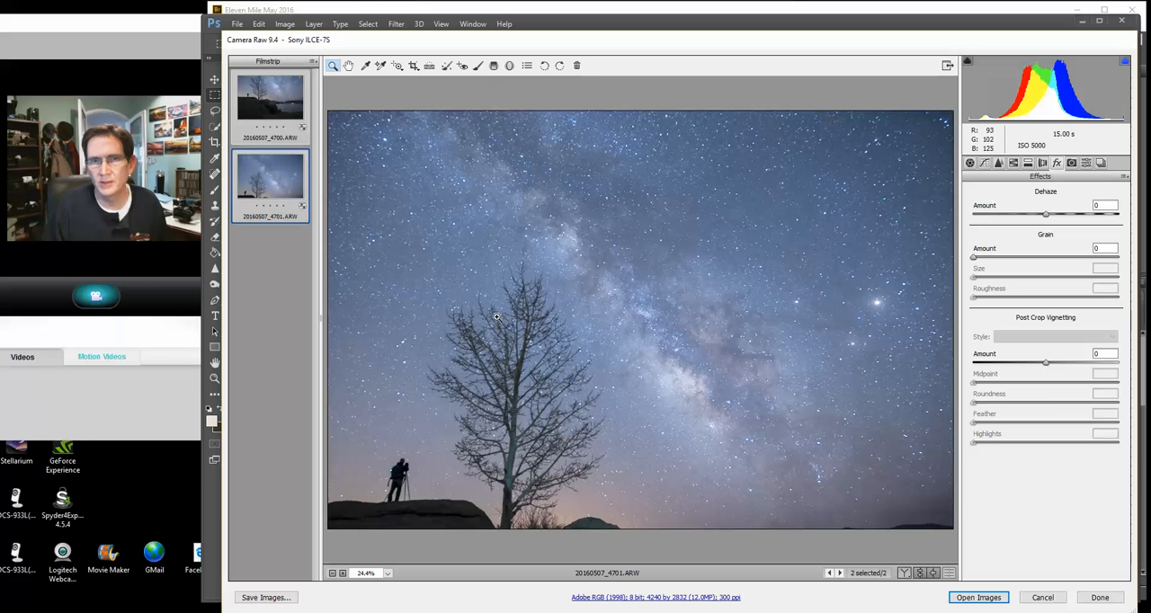
click(970, 164)
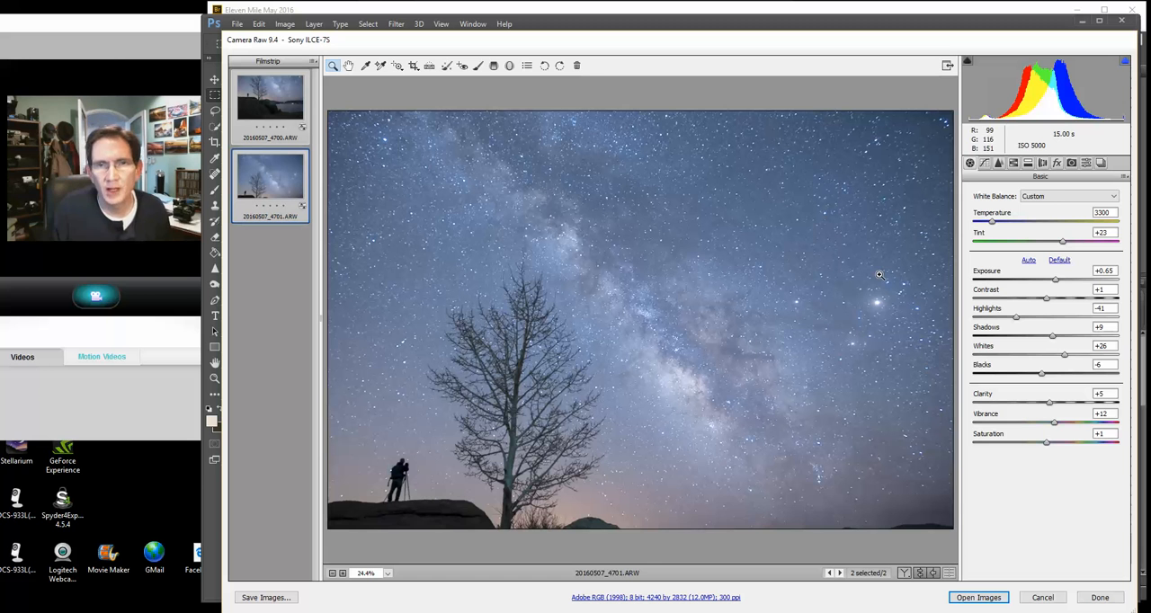
click(313, 65)
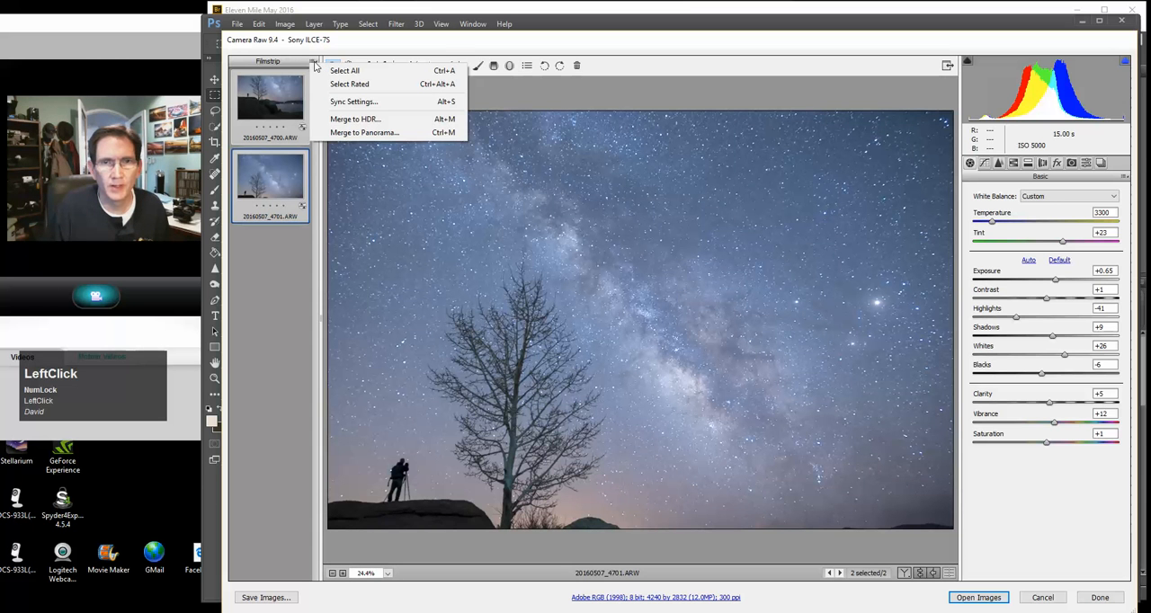
click(369, 132)
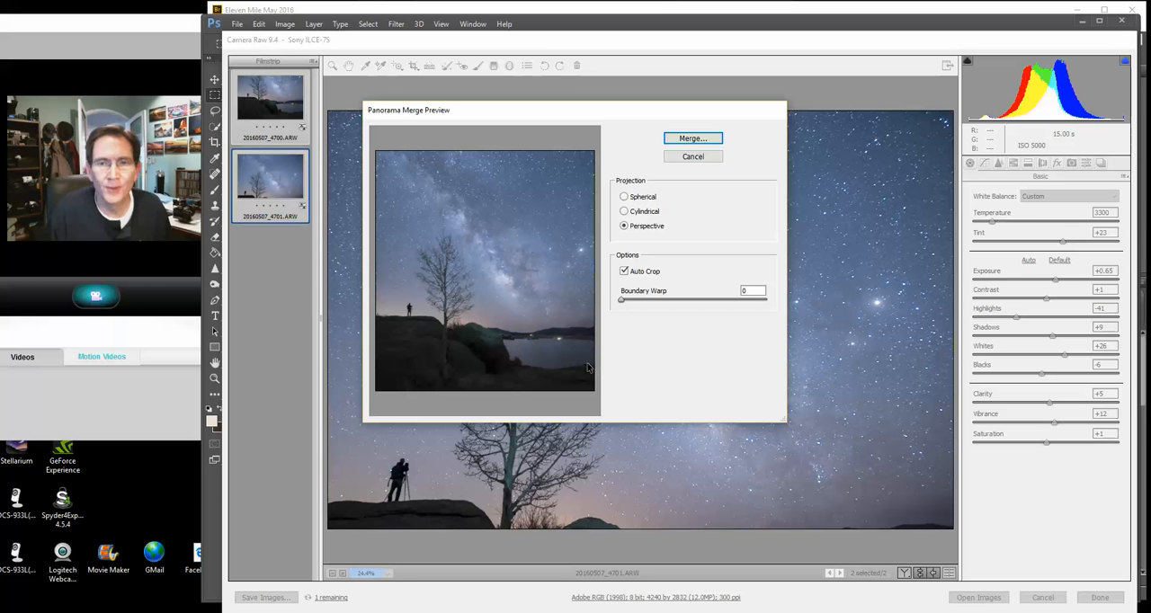
mouse_move(622, 300)
mouse_down()
mouse_move(636, 304)
mouse_move(626, 303)
mouse_up()
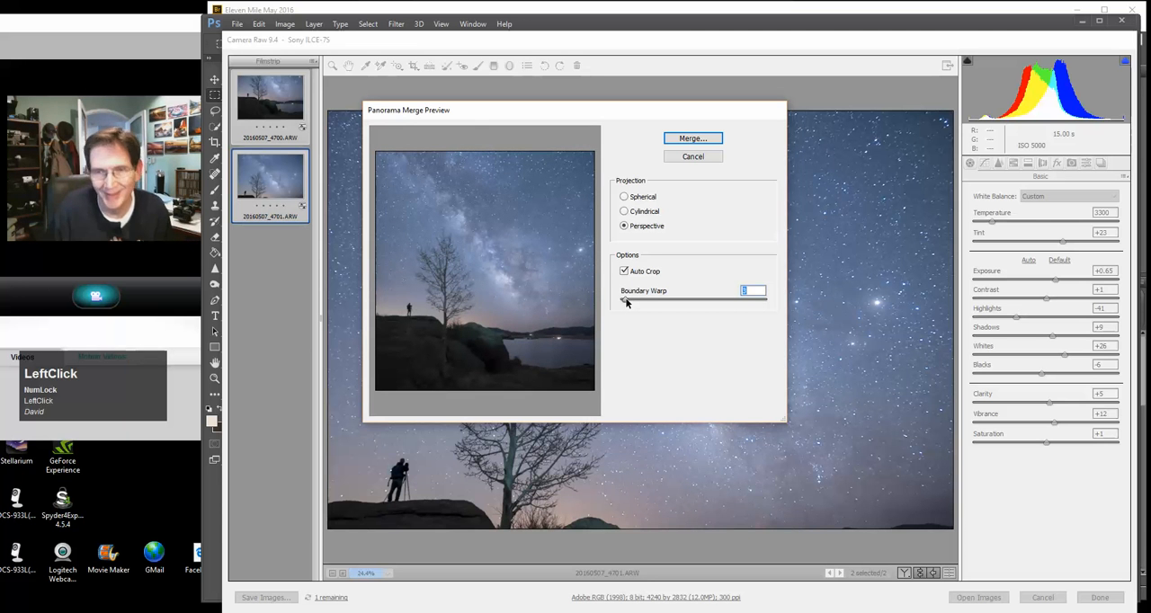
click(691, 138)
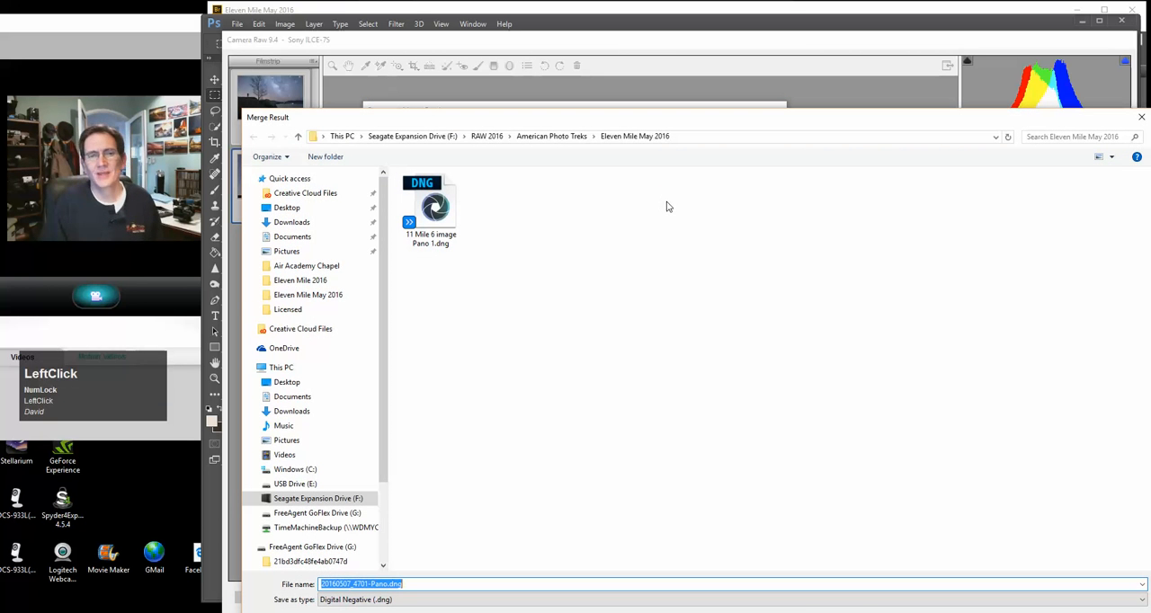
Save the merged panorama as Eleven Mile Pano 2.dng in the Eleven Mile May 2016 folder
click(367, 584)
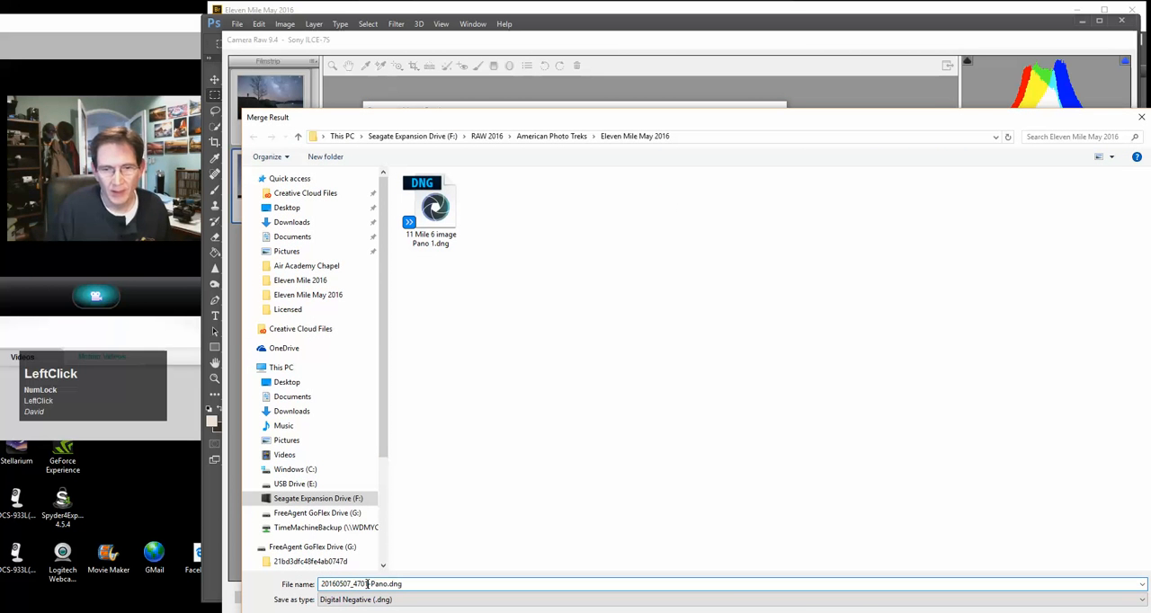
double_click(355, 583)
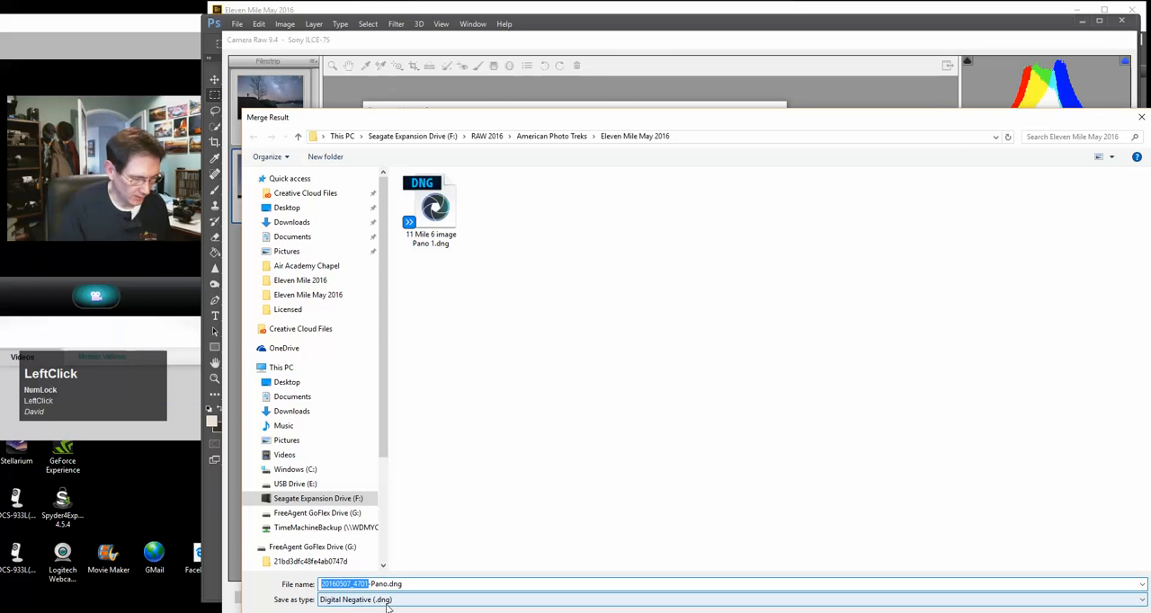
text(Eleven Mile)
key(Delete)
key(Right)
key(Right)
text(2)
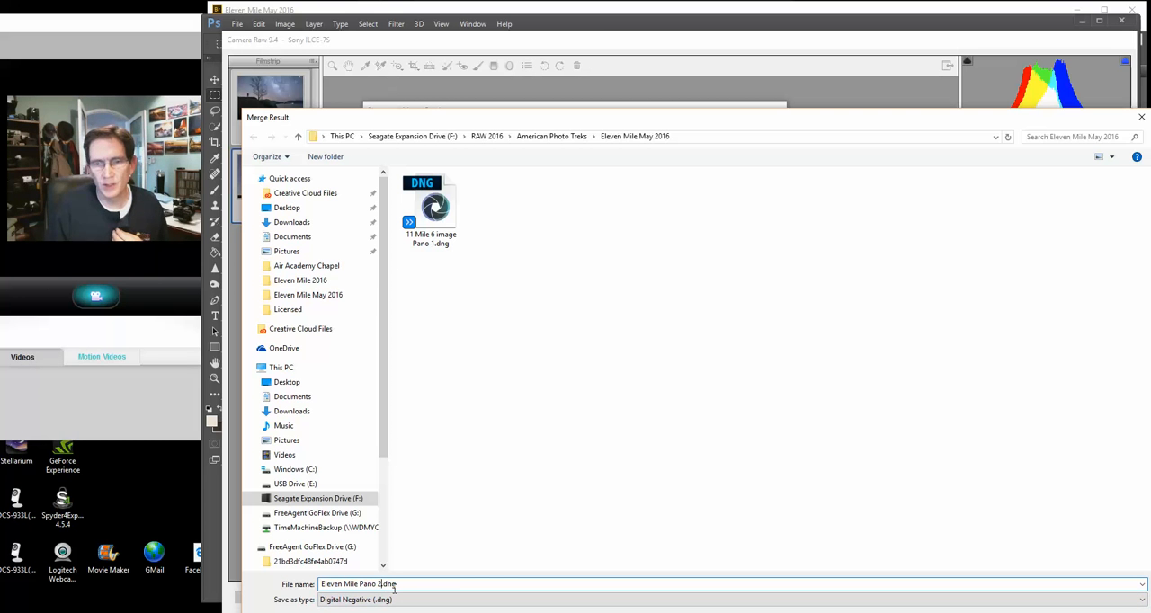
drag(889, 119, 866, 82)
click(1029, 589)
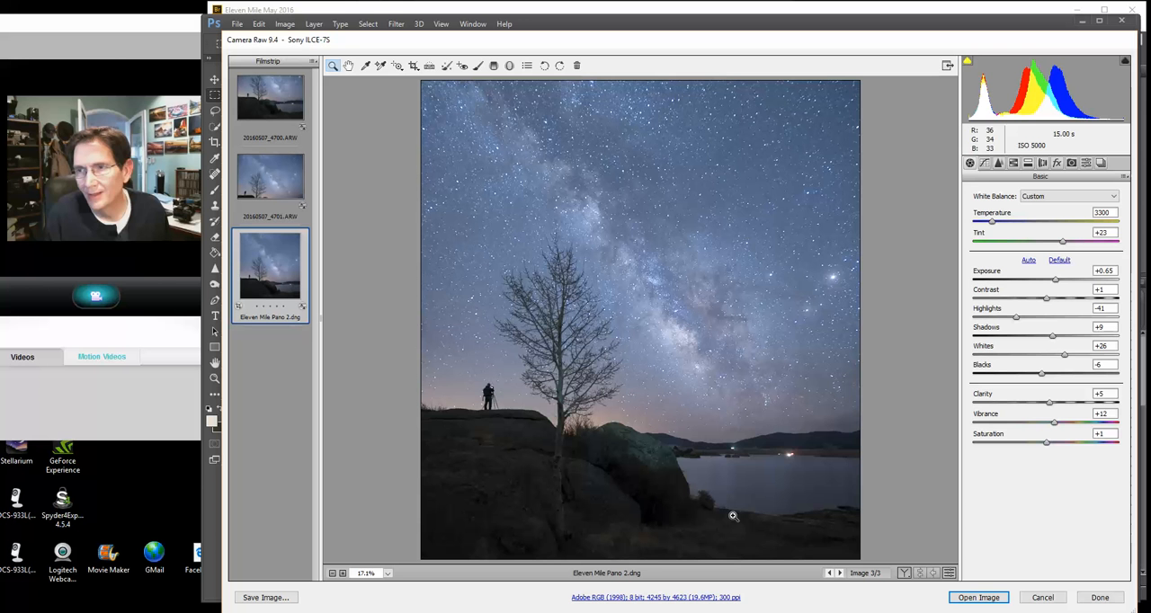
Set the panorama's exposure to +0.25 and increase its shadows
drag(1057, 282, 1051, 282)
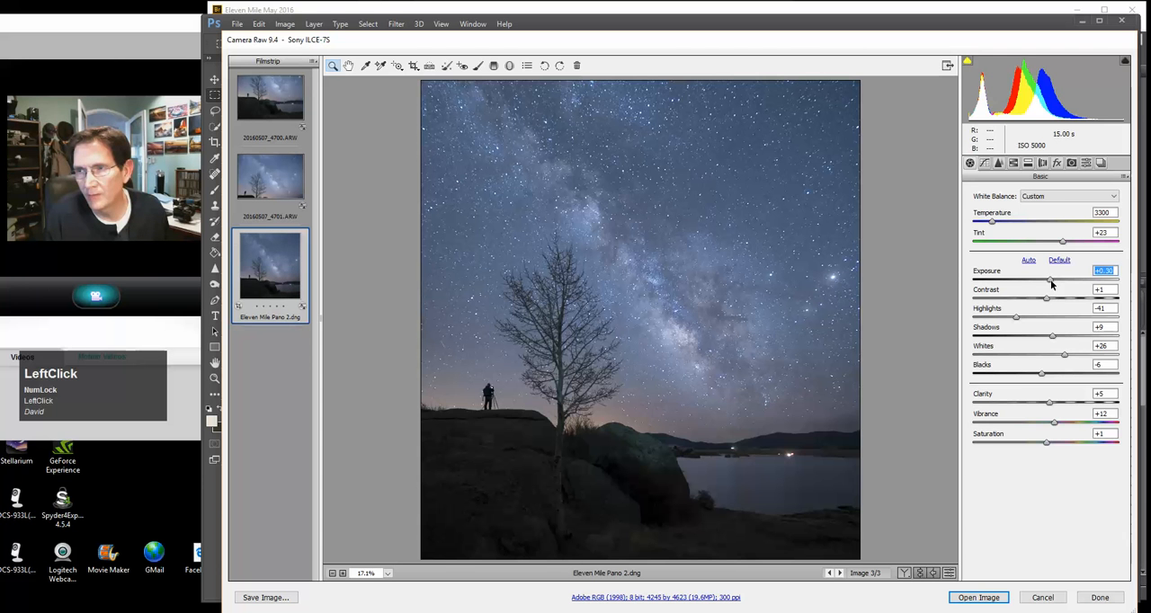
drag(1051, 283, 1048, 283)
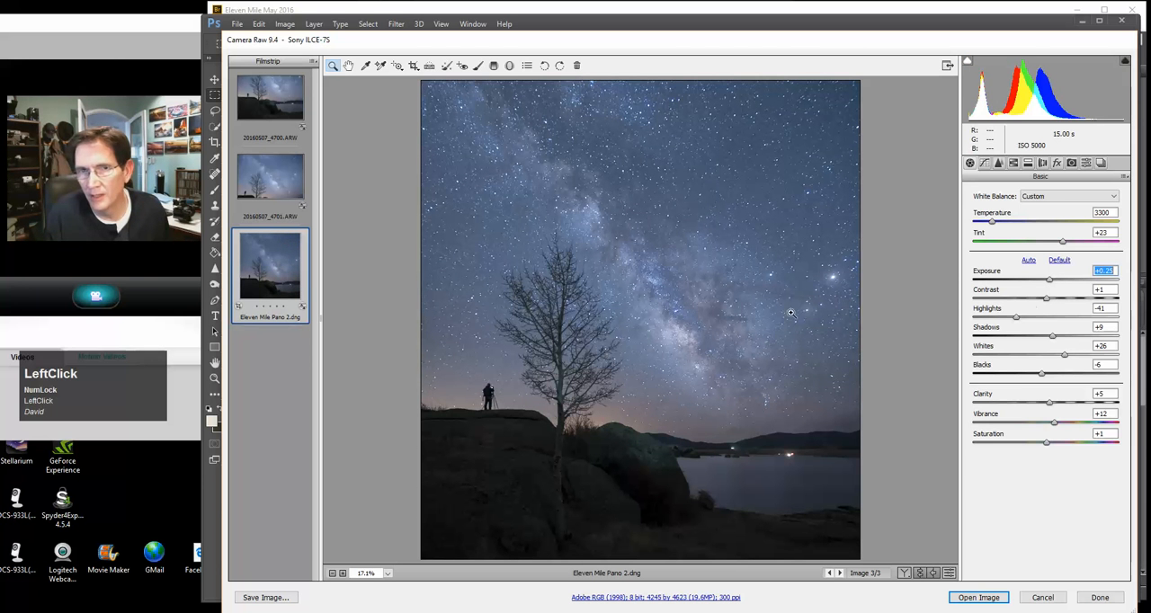
click(1054, 337)
mouse_move(1058, 335)
mouse_down()
mouse_move(1046, 337)
mouse_move(1069, 337)
mouse_up()
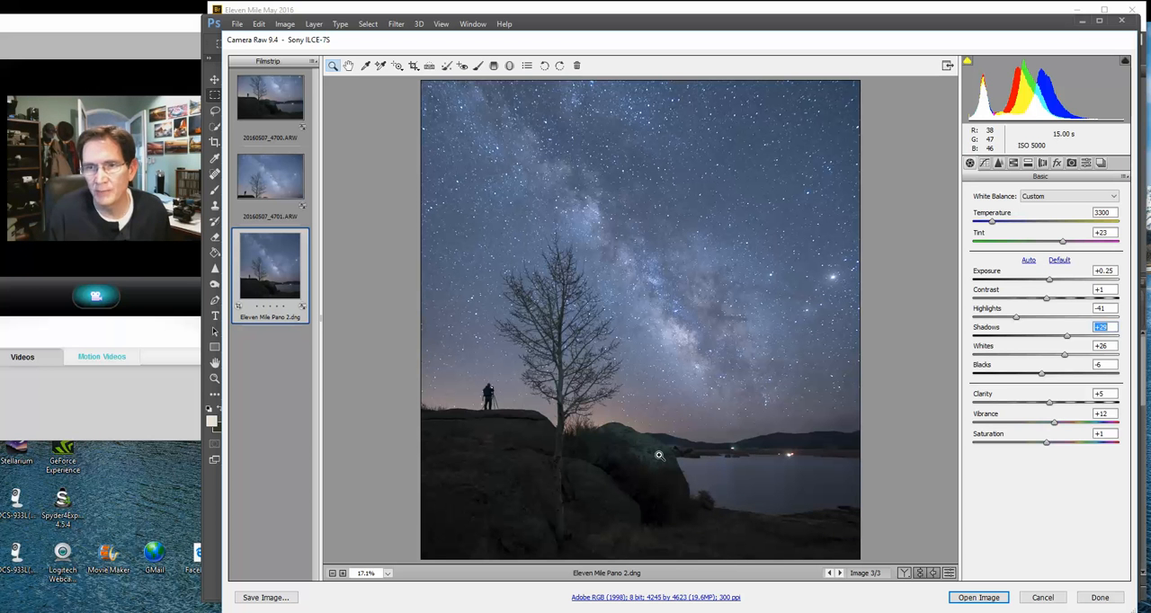
Set the green luminance to -10 in HSL and adjust the aqua luminance
click(1013, 163)
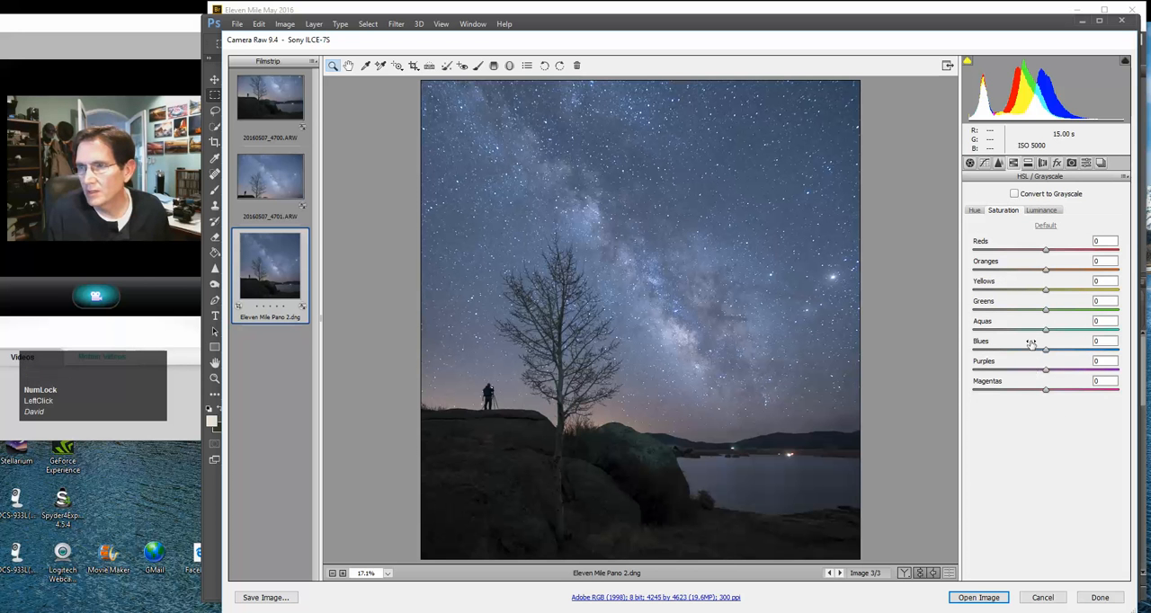
click(1034, 212)
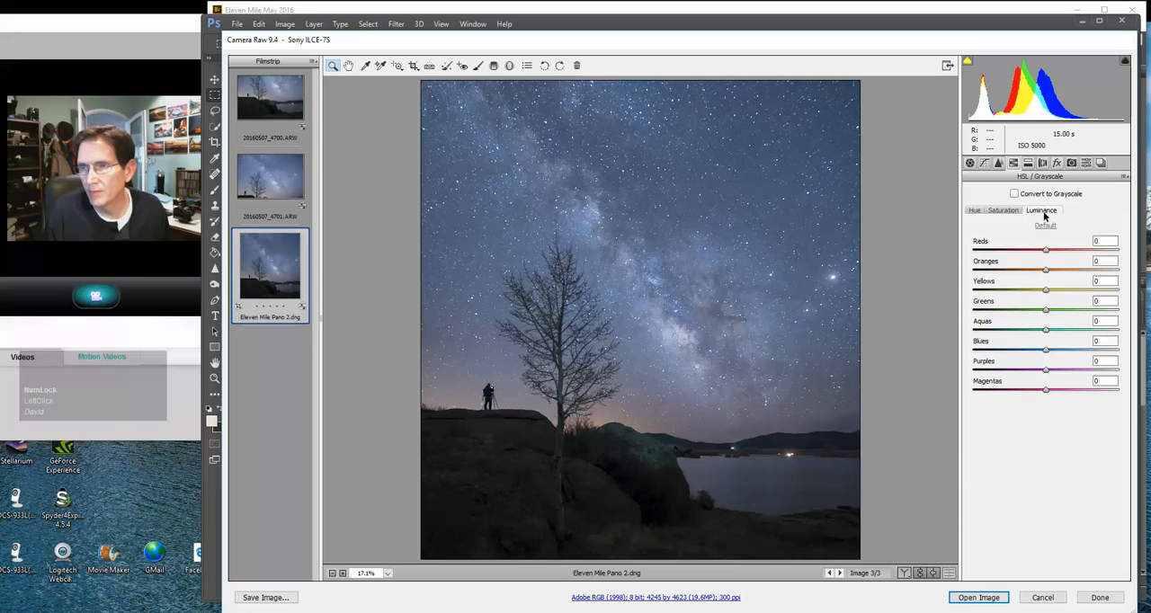
drag(1046, 309, 1000, 324)
drag(1113, 313, 1030, 328)
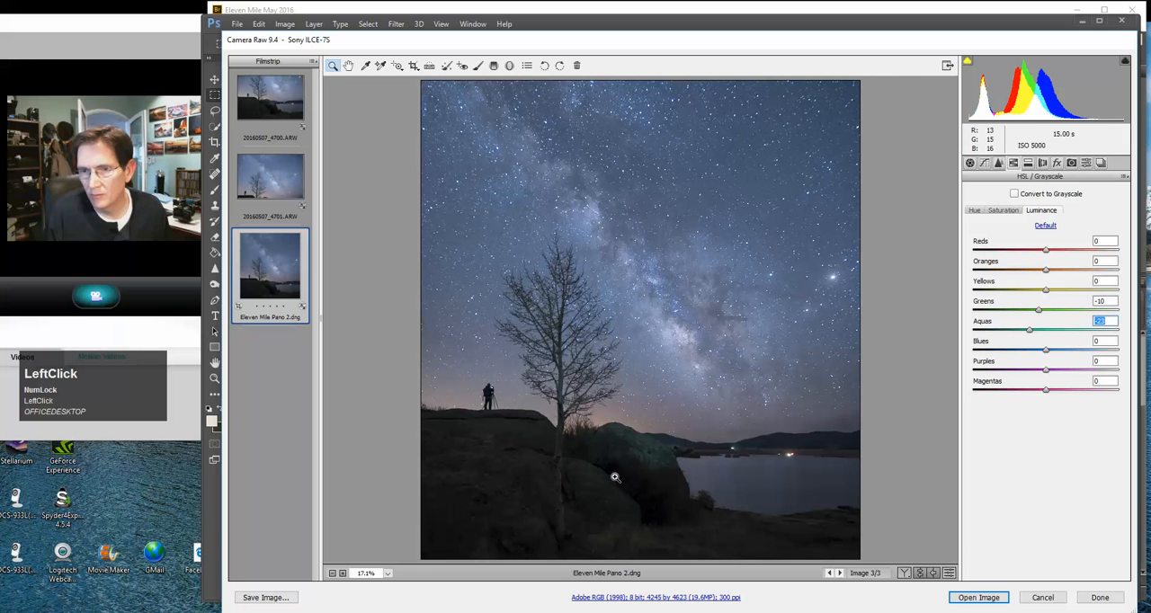
mouse_move(1030, 330)
mouse_down()
mouse_move(1092, 329)
mouse_move(1037, 333)
mouse_up()
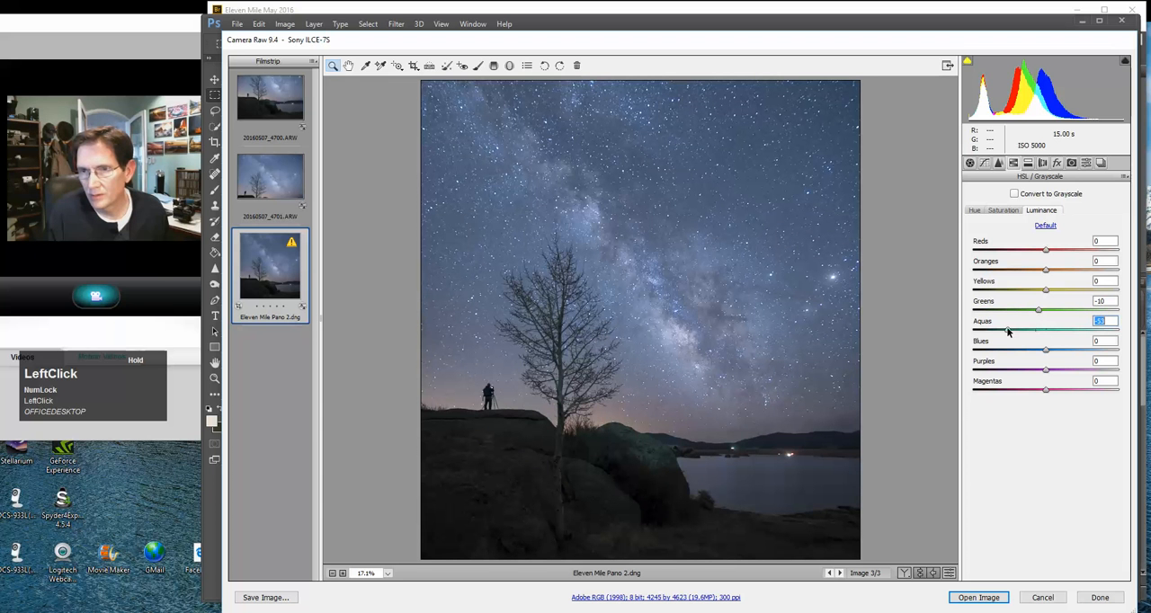
drag(1009, 331, 1043, 329)
click(1043, 312)
Set the green saturation to -3 and reduce the aqua saturation
click(1004, 210)
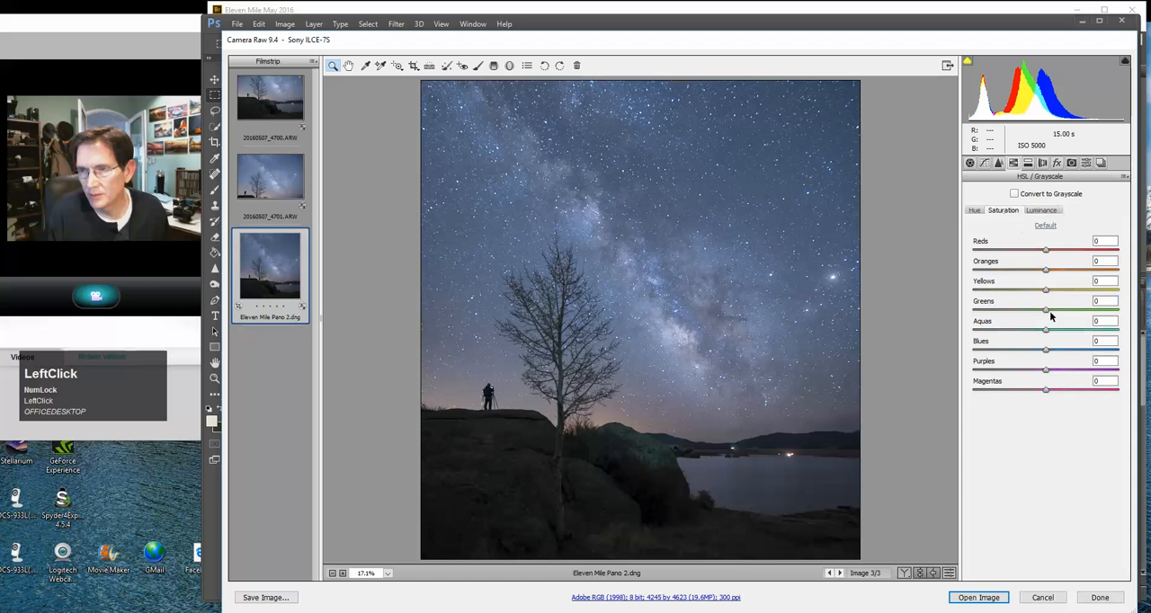
drag(1047, 314, 1127, 310)
drag(989, 323, 1041, 334)
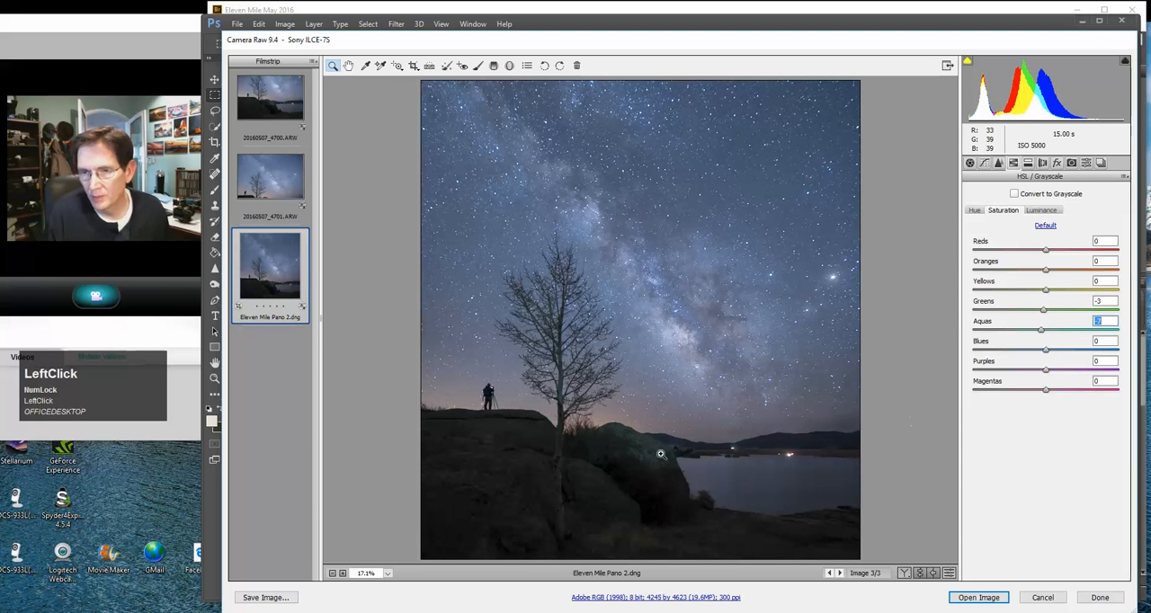
drag(1043, 333, 1007, 336)
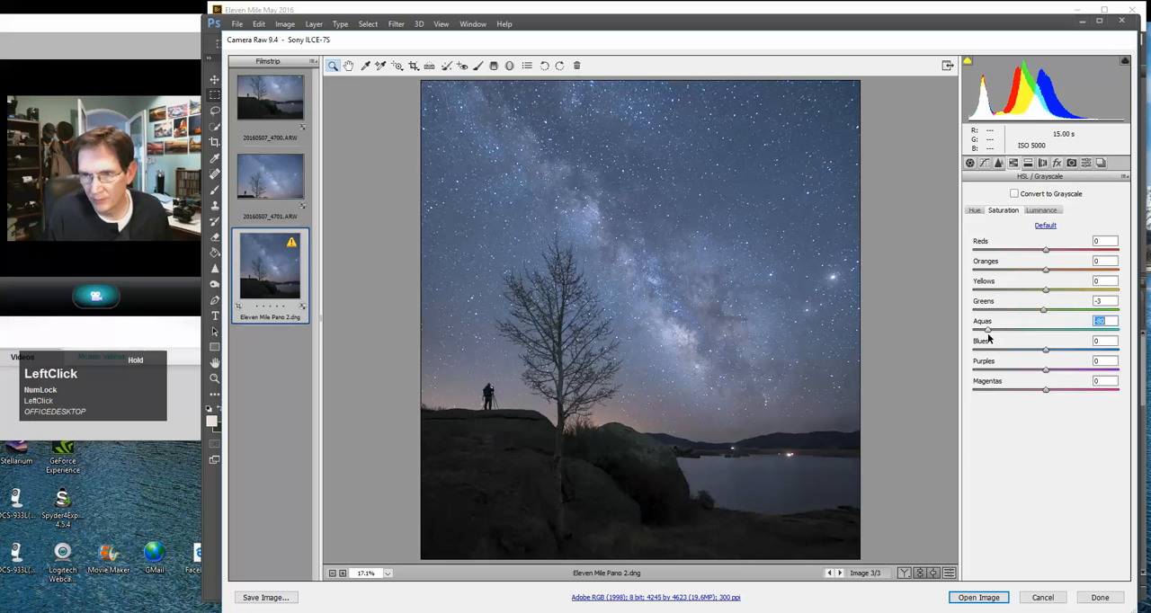
drag(1002, 336, 1013, 333)
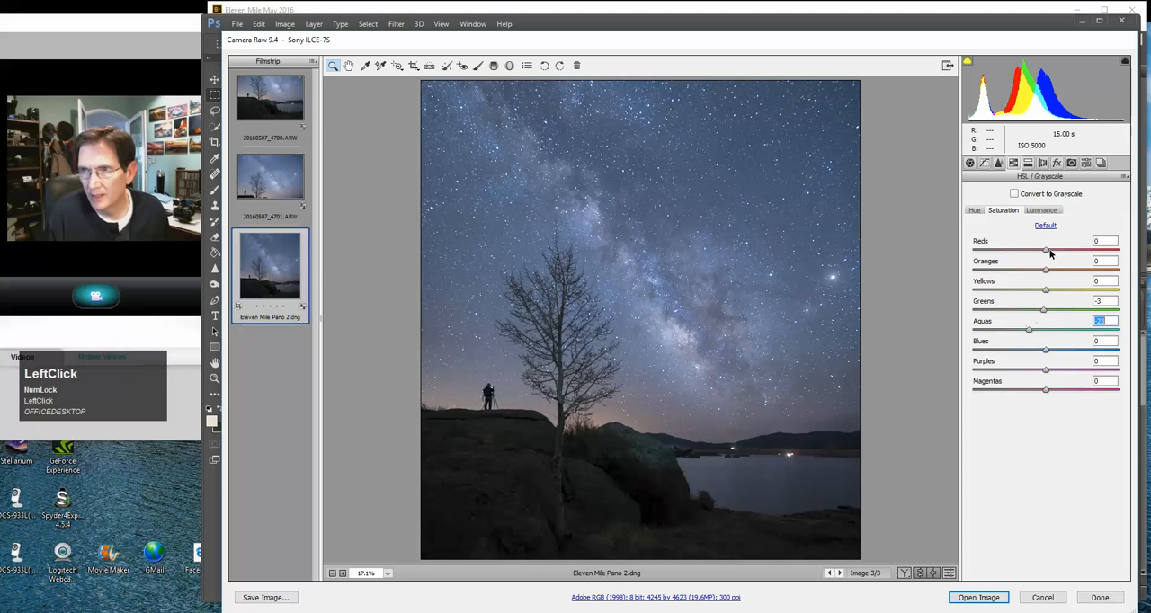
Lower the aqua luminance in the HSL luminance settings
click(1041, 210)
drag(1044, 333, 1009, 330)
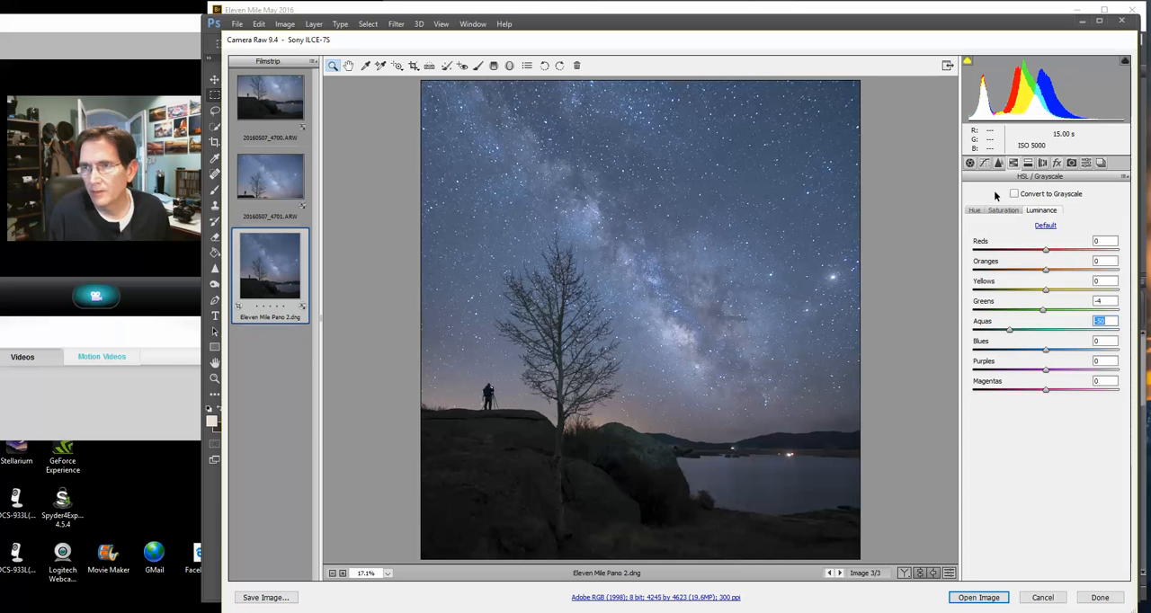
click(970, 163)
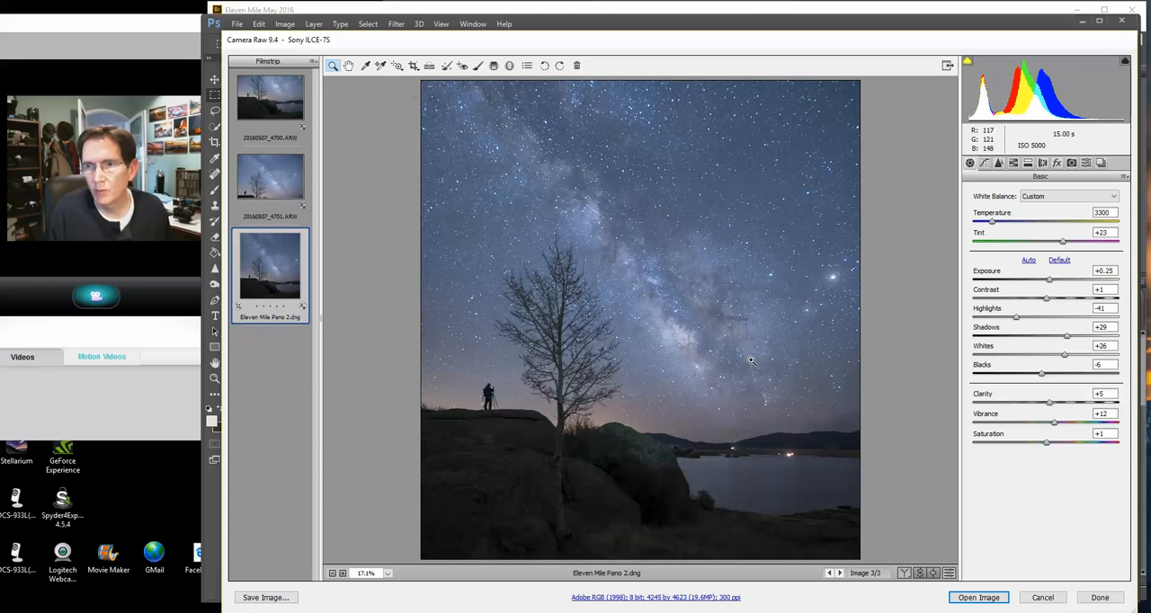
click(397, 64)
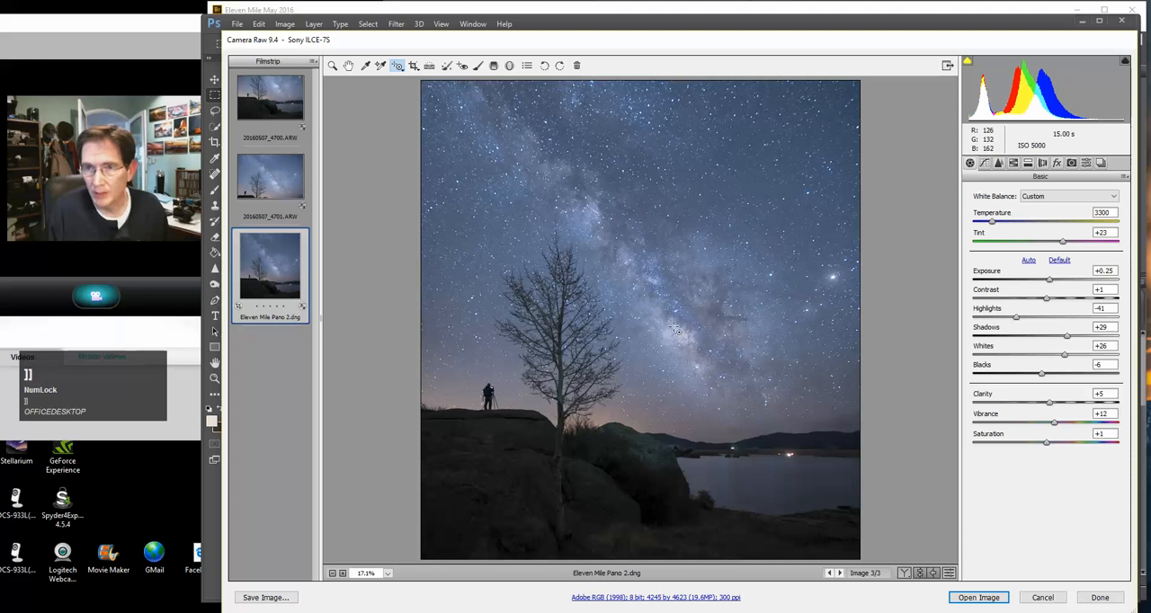
click(397, 66)
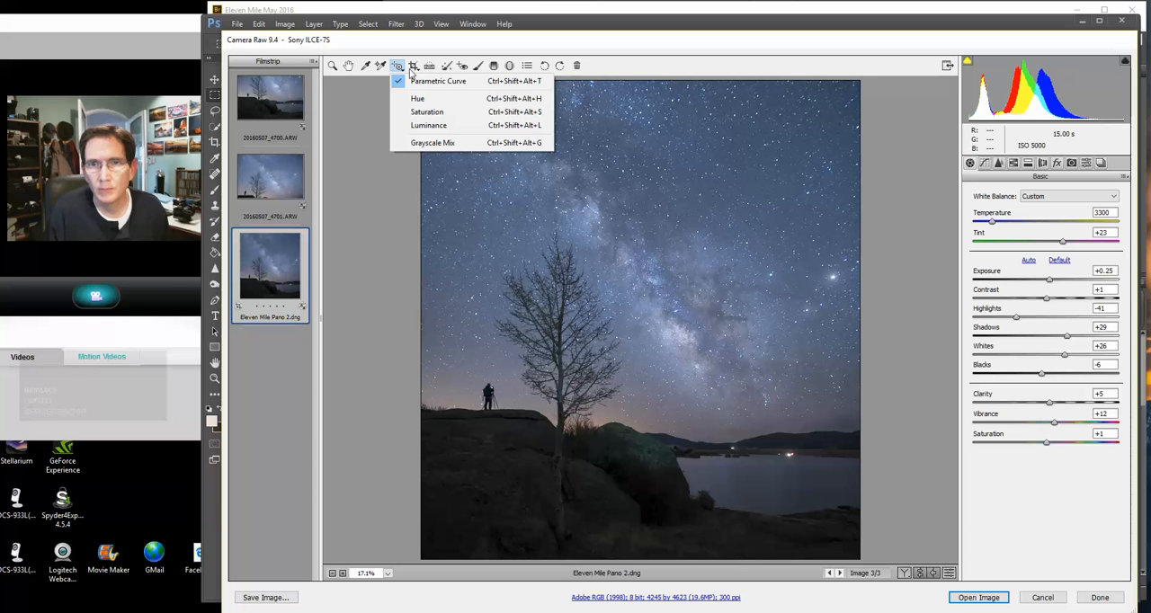
click(448, 67)
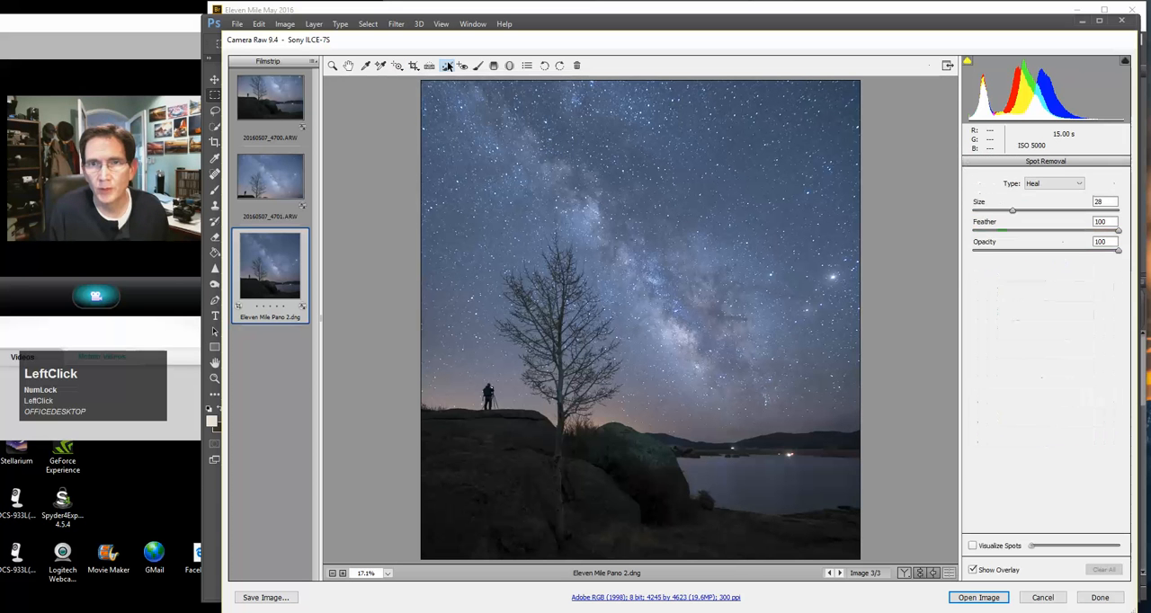
key(bracketright)
key(bracketright)
key(bracketright)
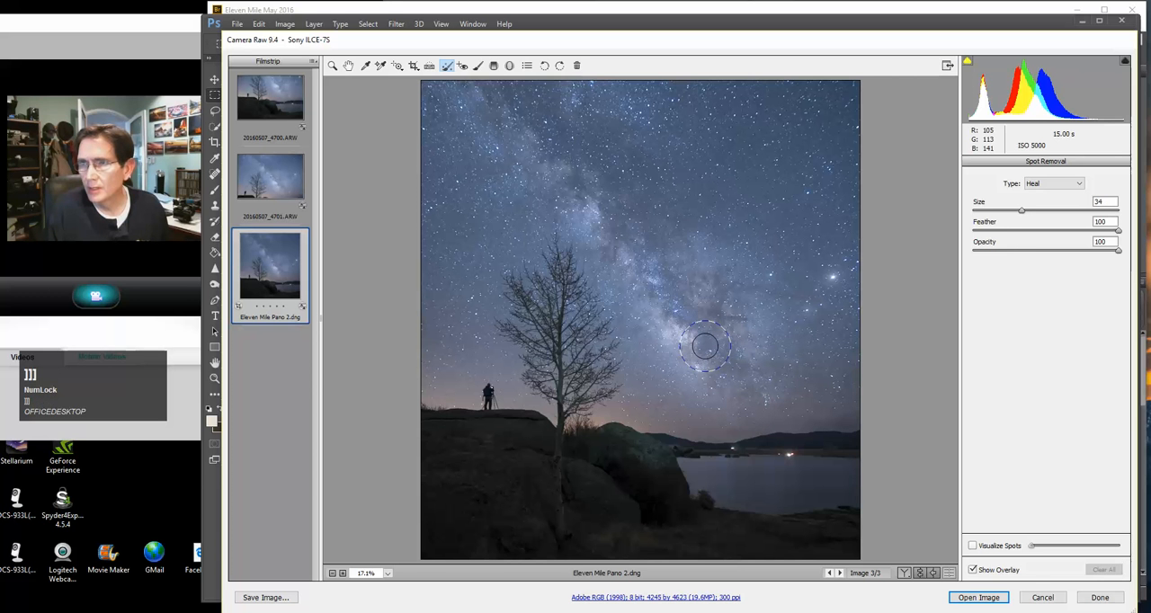
Paint an Adjustment Brush stroke of size 16 along the Milky Way core from the horizon upward
click(477, 67)
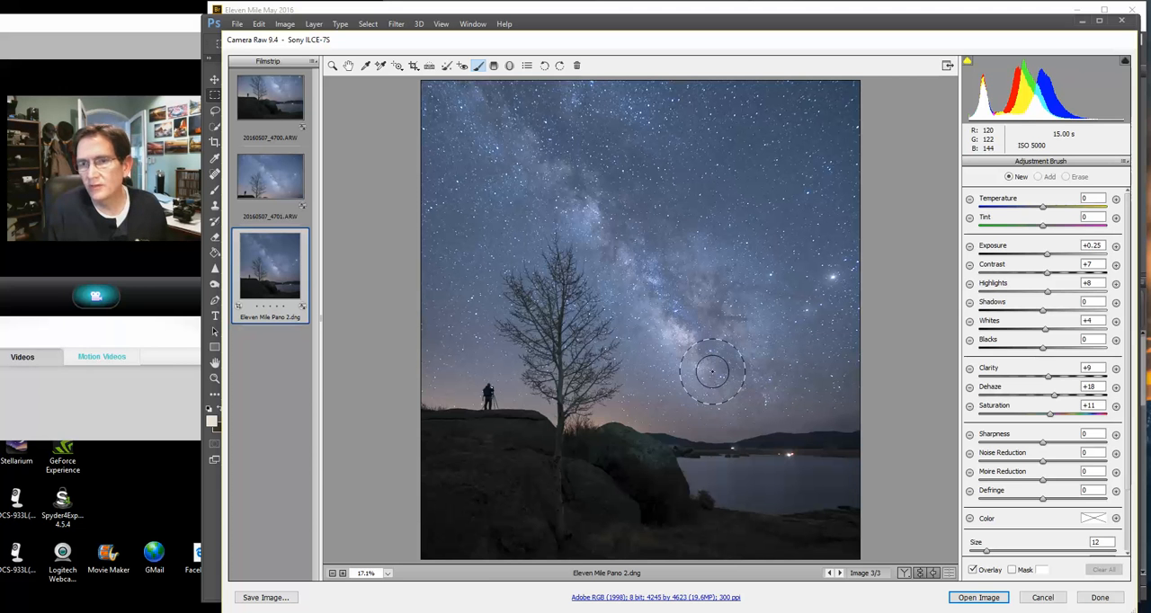
key(bracketright)
key(bracketright)
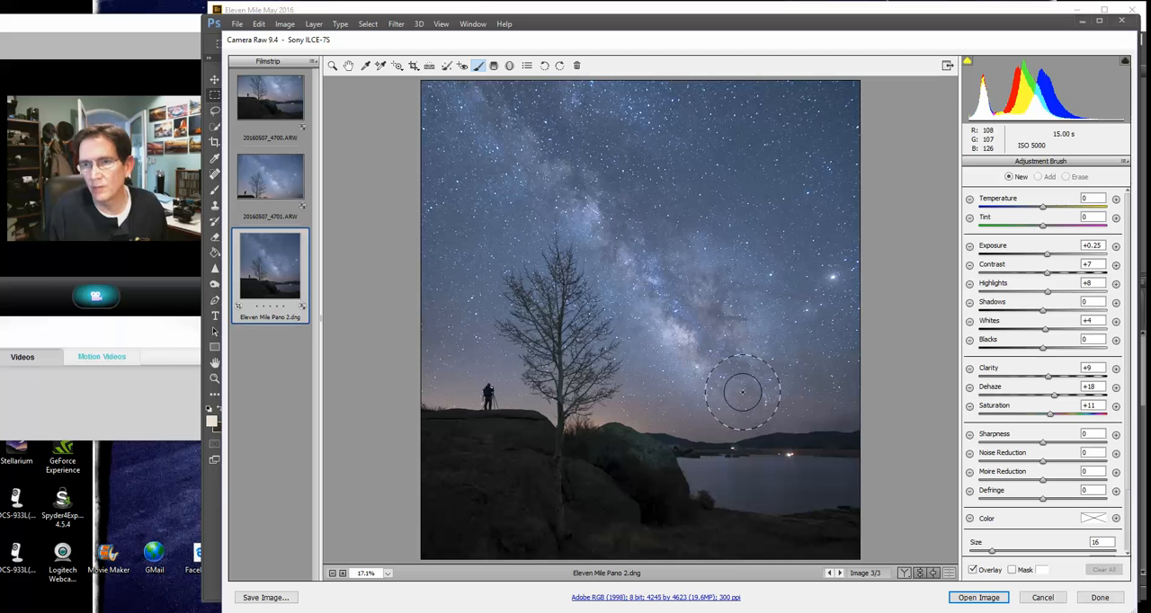
drag(744, 394, 520, 109)
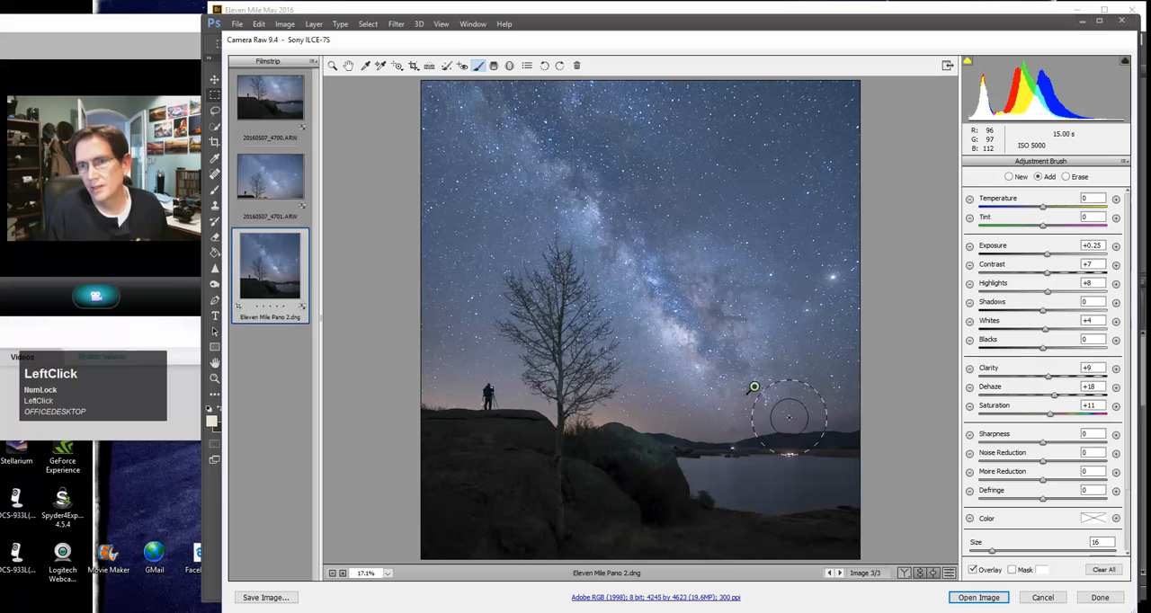
Set the brush adjustment's exposure to +0.05, contrast to +2, clarity to +7 and dehaze to +29
click(755, 389)
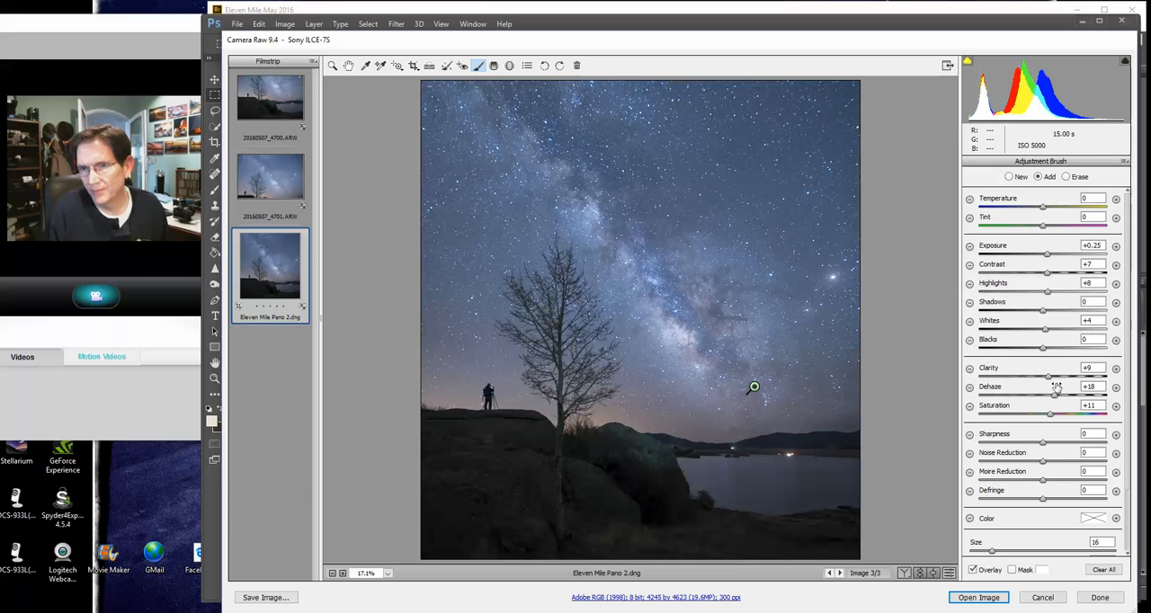
click(1047, 273)
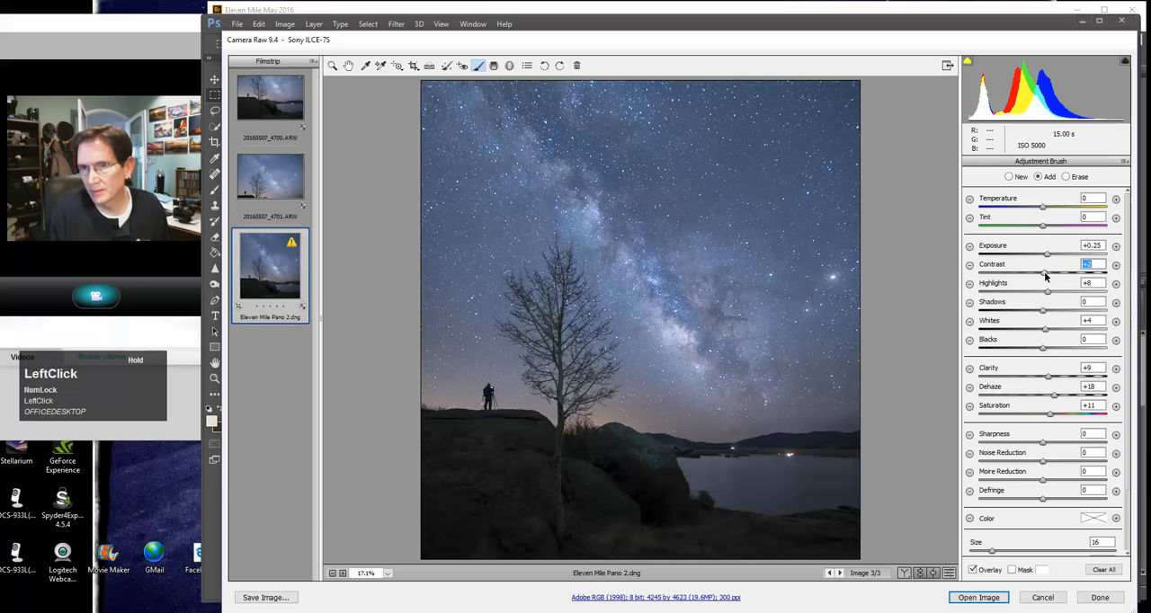
drag(1047, 257, 1045, 257)
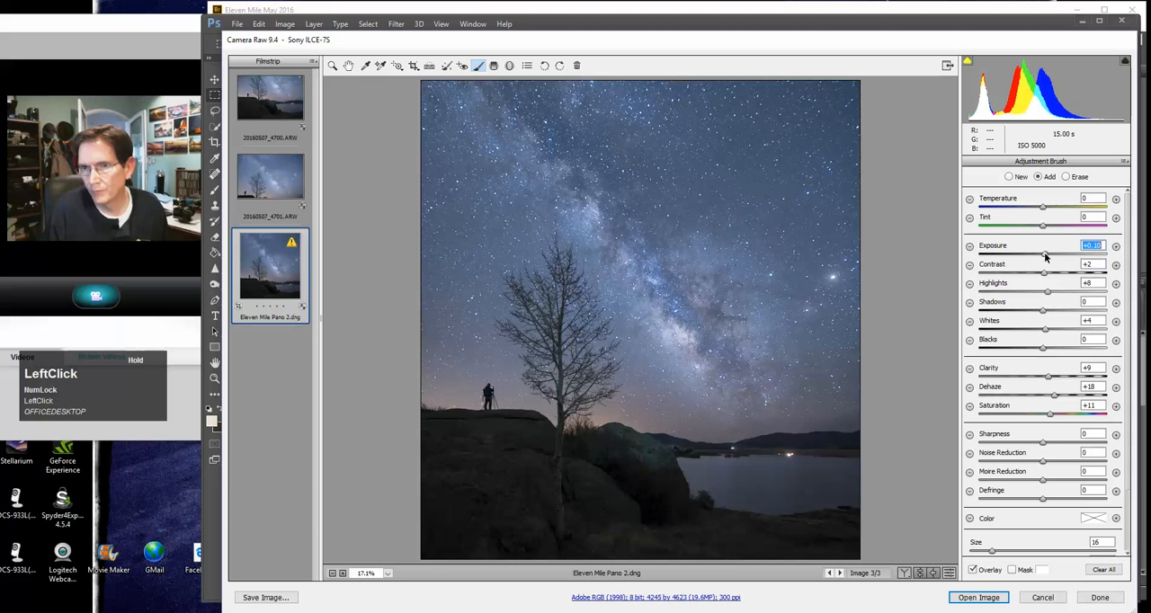
drag(1044, 257, 1044, 255)
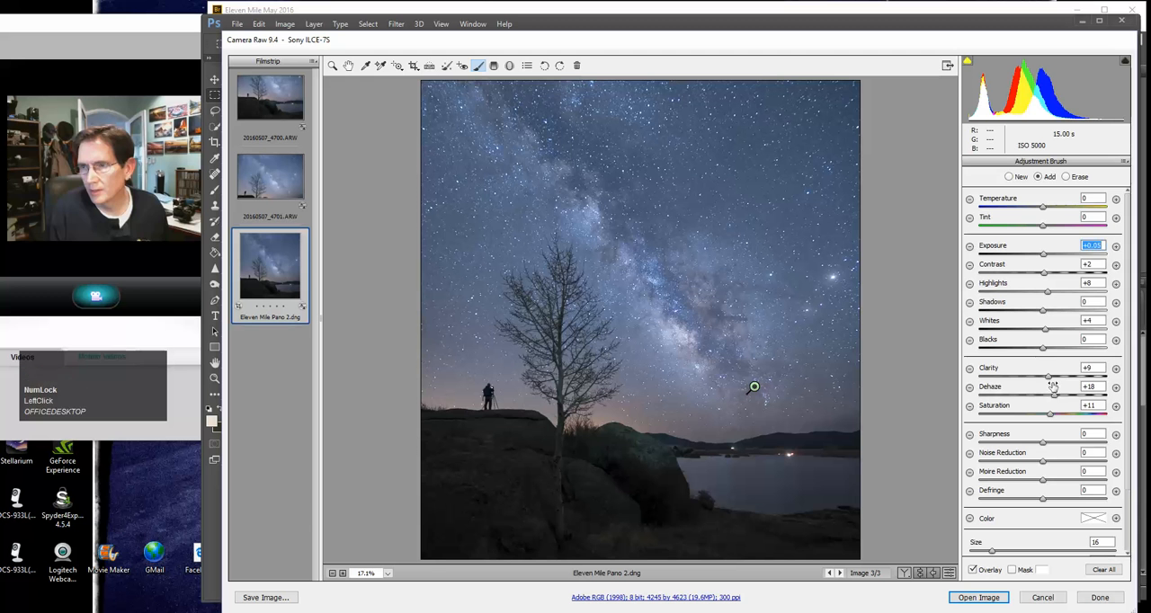
click(1049, 378)
drag(1048, 378, 1061, 396)
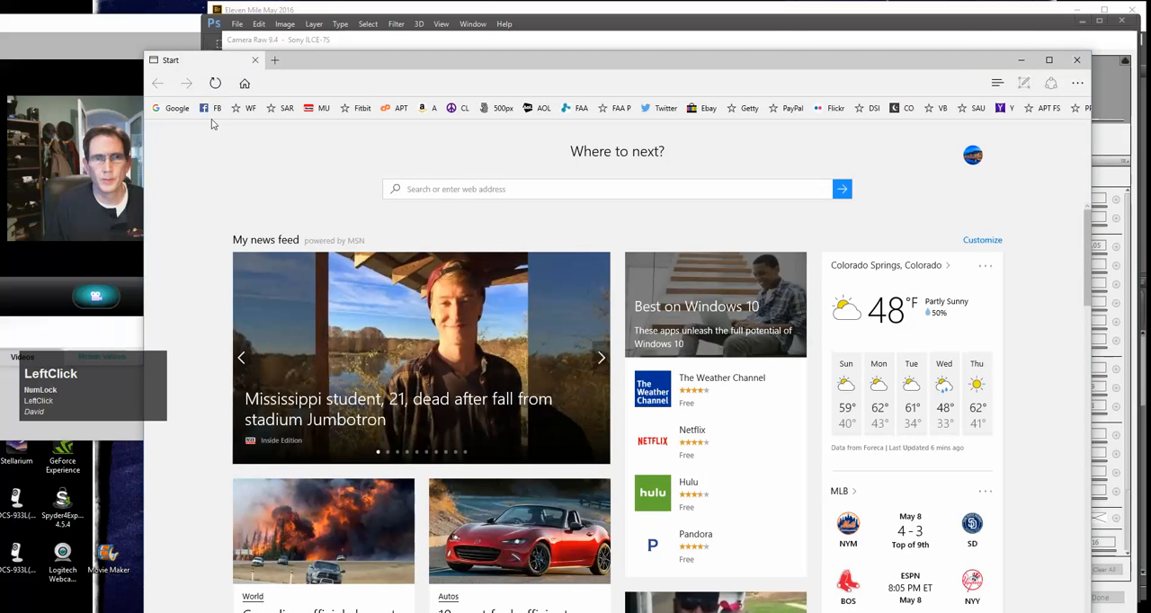
Open the American Photo Treks Facebook and Meetup pages in the browser, then close the browser
click(208, 109)
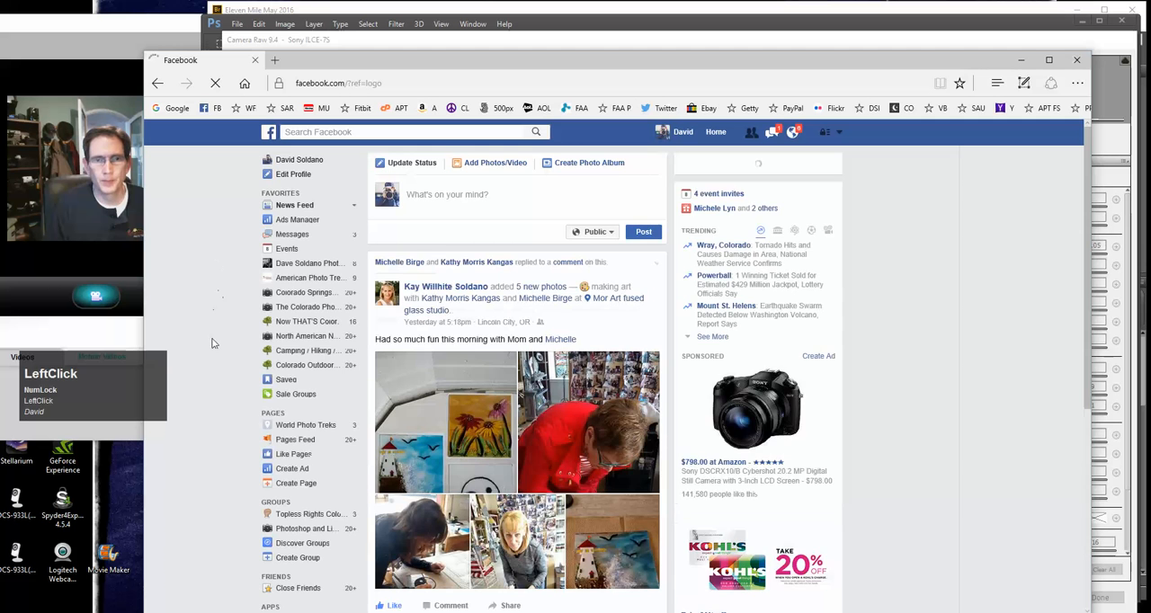
click(305, 283)
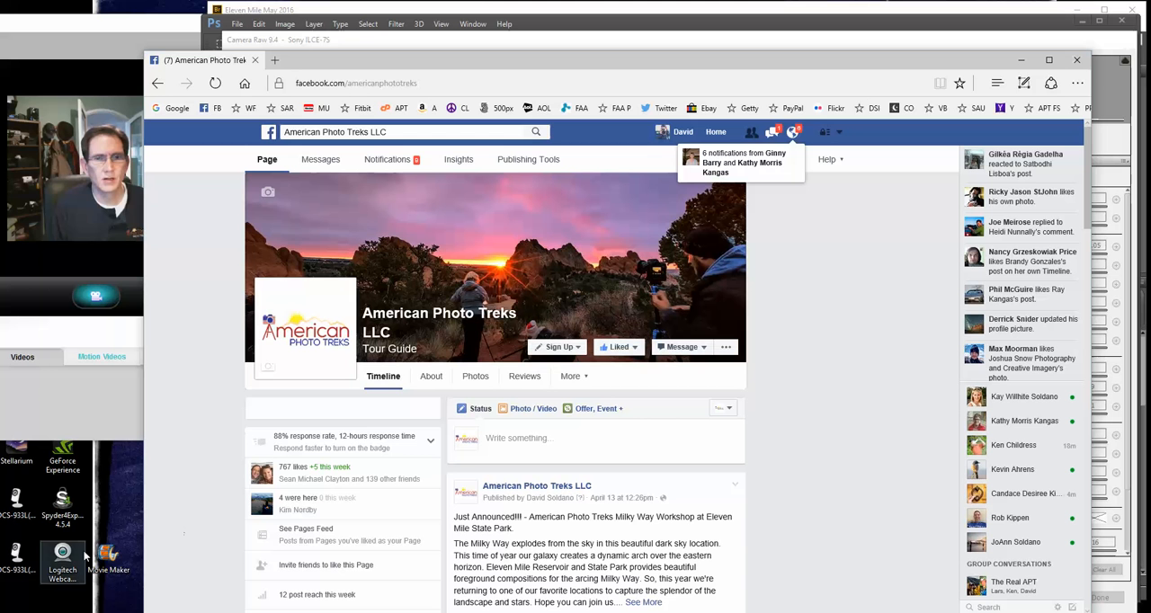
click(320, 108)
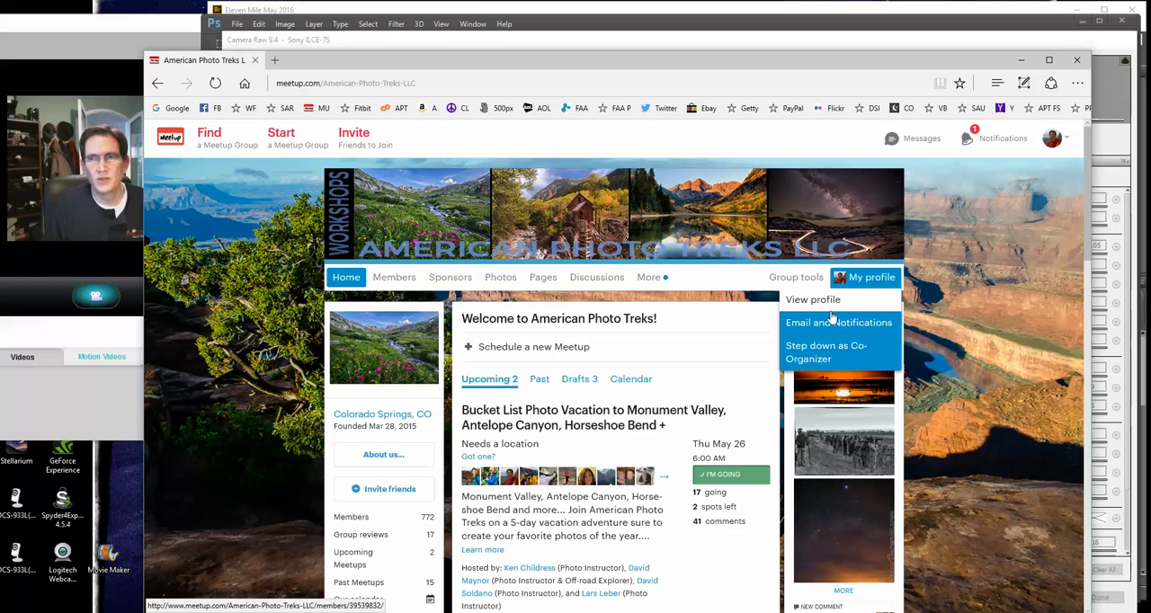
click(1077, 63)
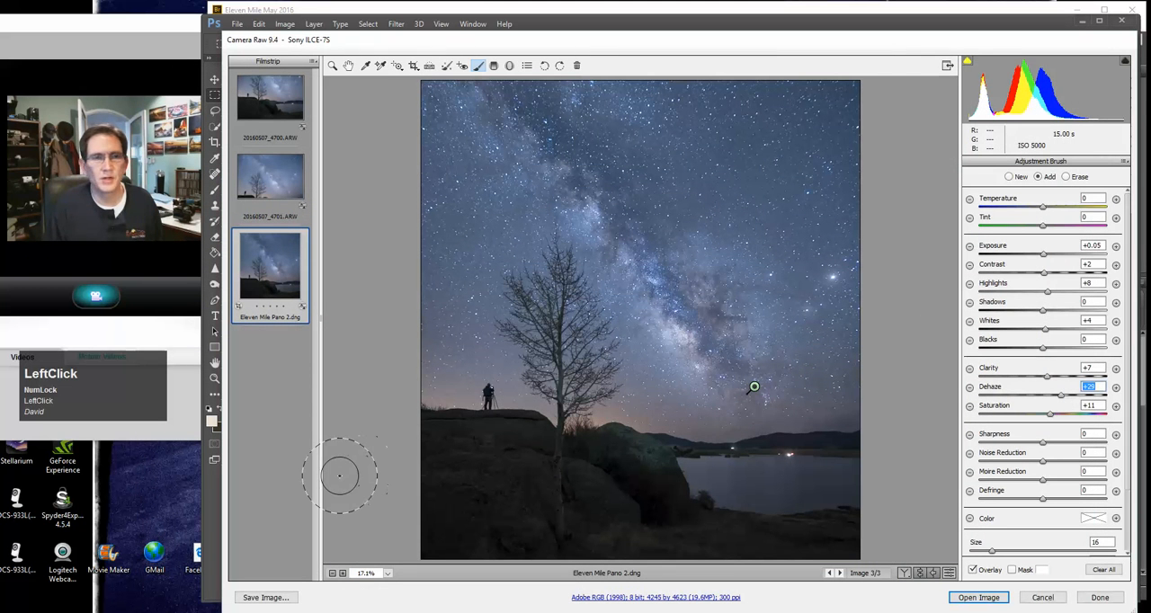